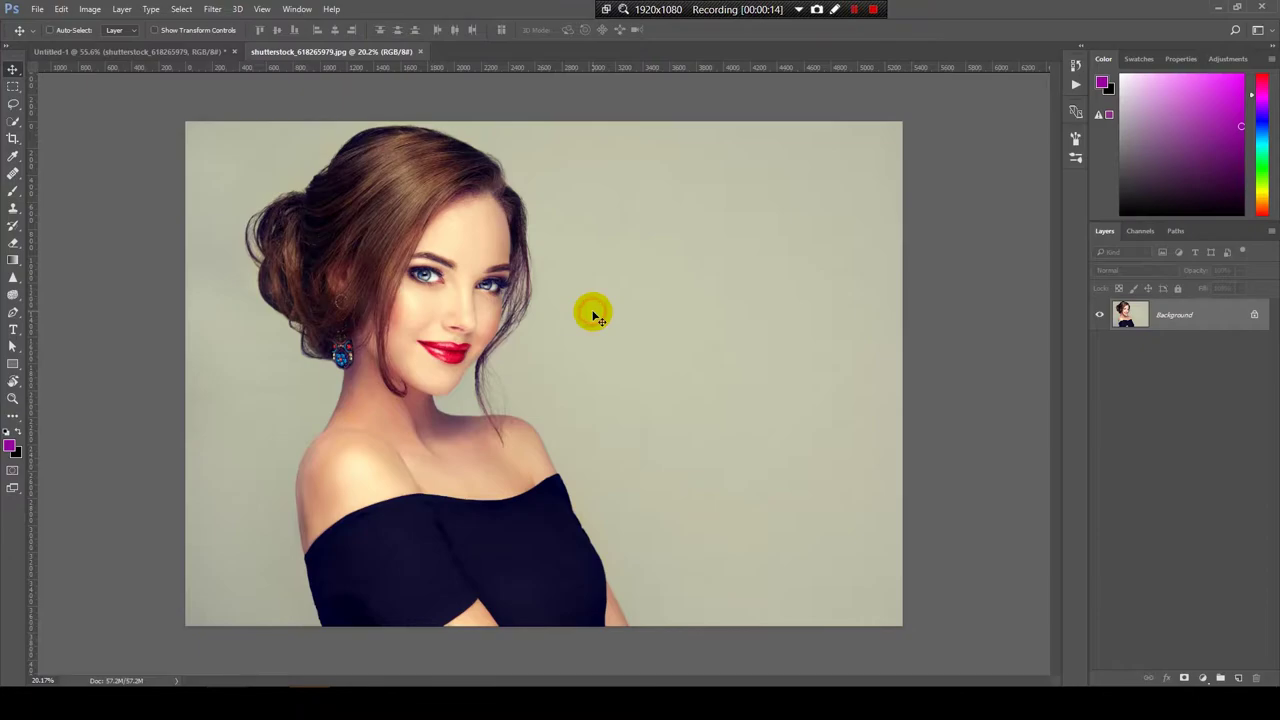
# - Open Select and Mask on the portrait with view Transparency lowered to 28%
pyautogui.keyDown('alt'); pyautogui.scroll(2, 594, 300); pyautogui.keyUp('alt')
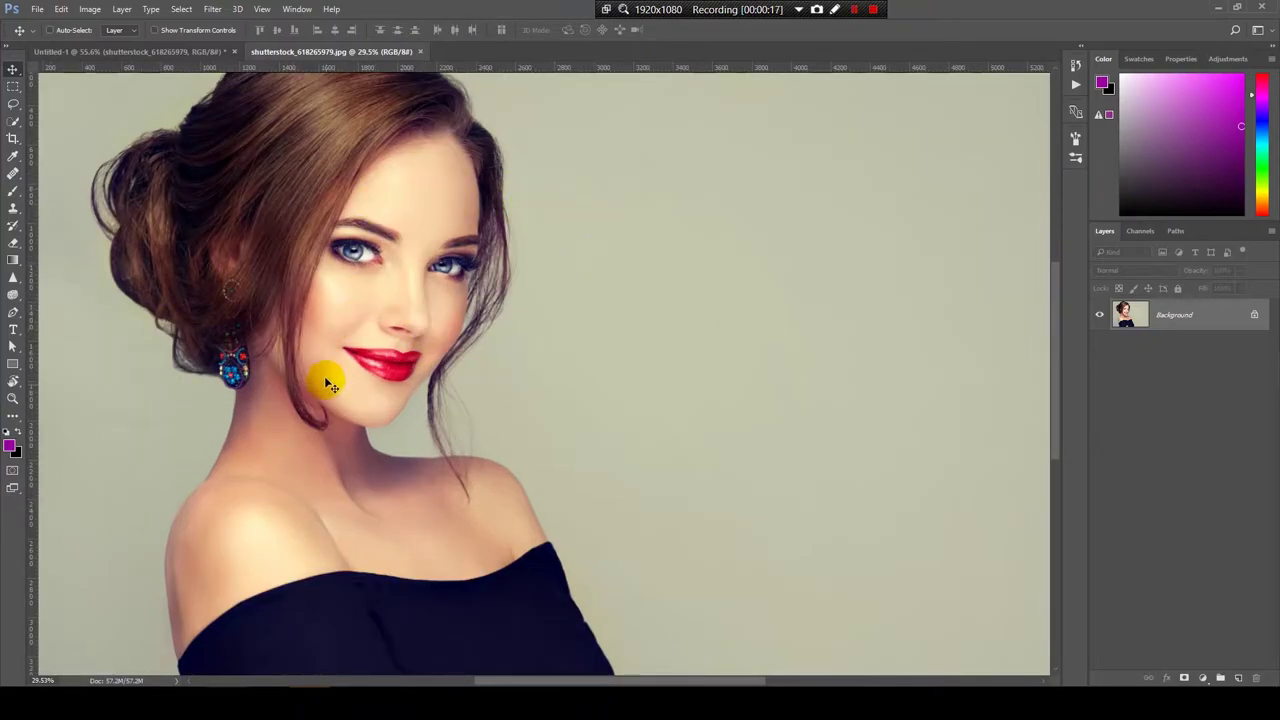
pyautogui.keyDown('alt'); pyautogui.scroll(-1, 613, 336); pyautogui.keyUp('alt')
pyautogui.keyDown('alt'); pyautogui.scroll(-1, 613, 336); pyautogui.keyUp('alt')
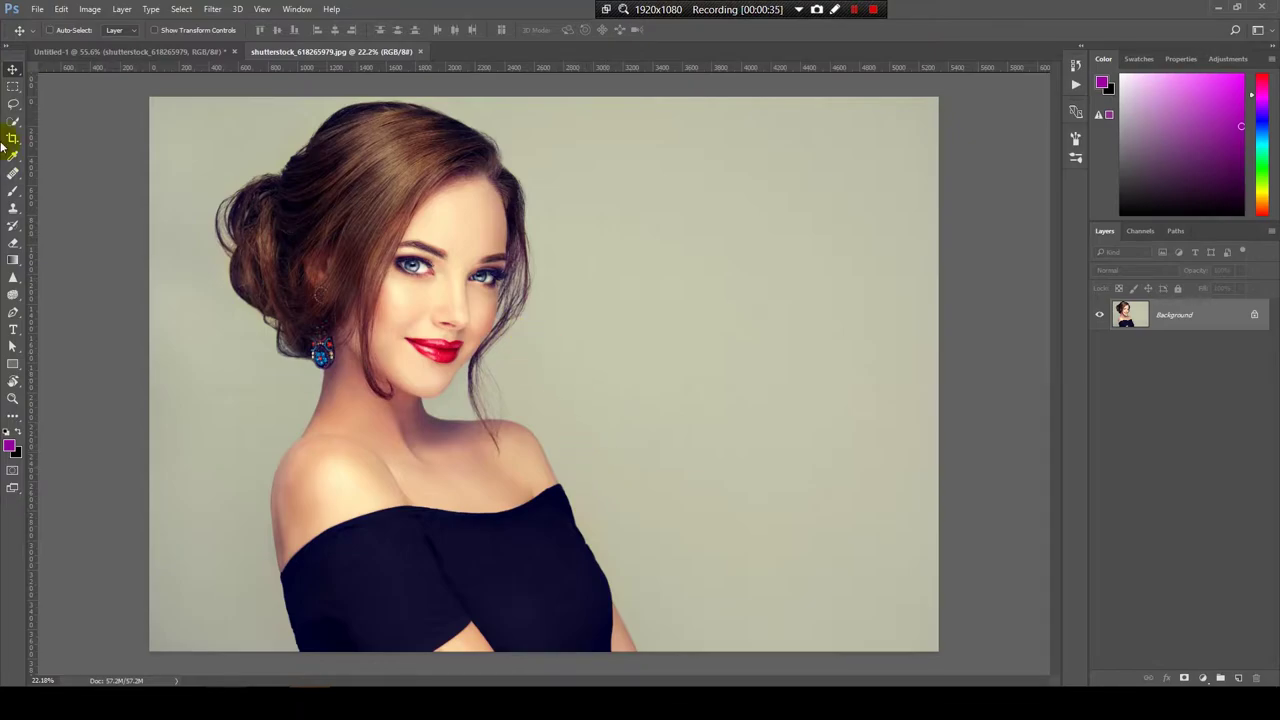
pyautogui.click(14, 88)
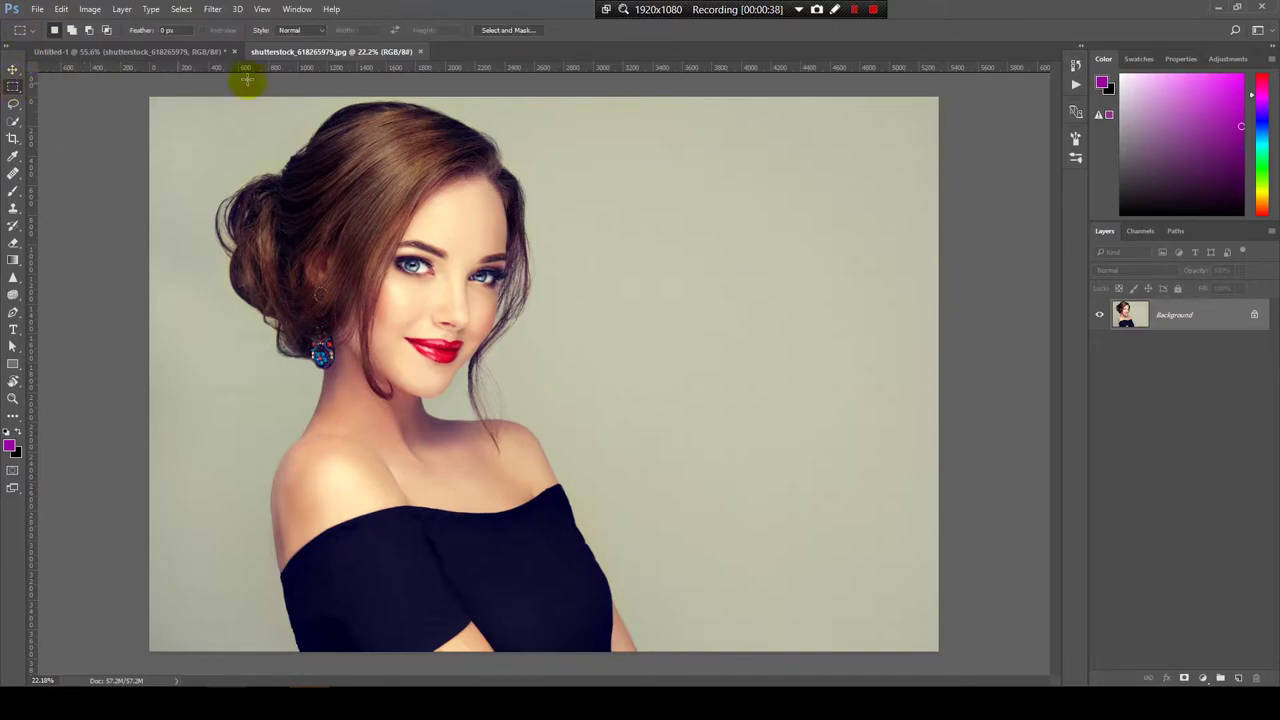
pyautogui.click(494, 37)
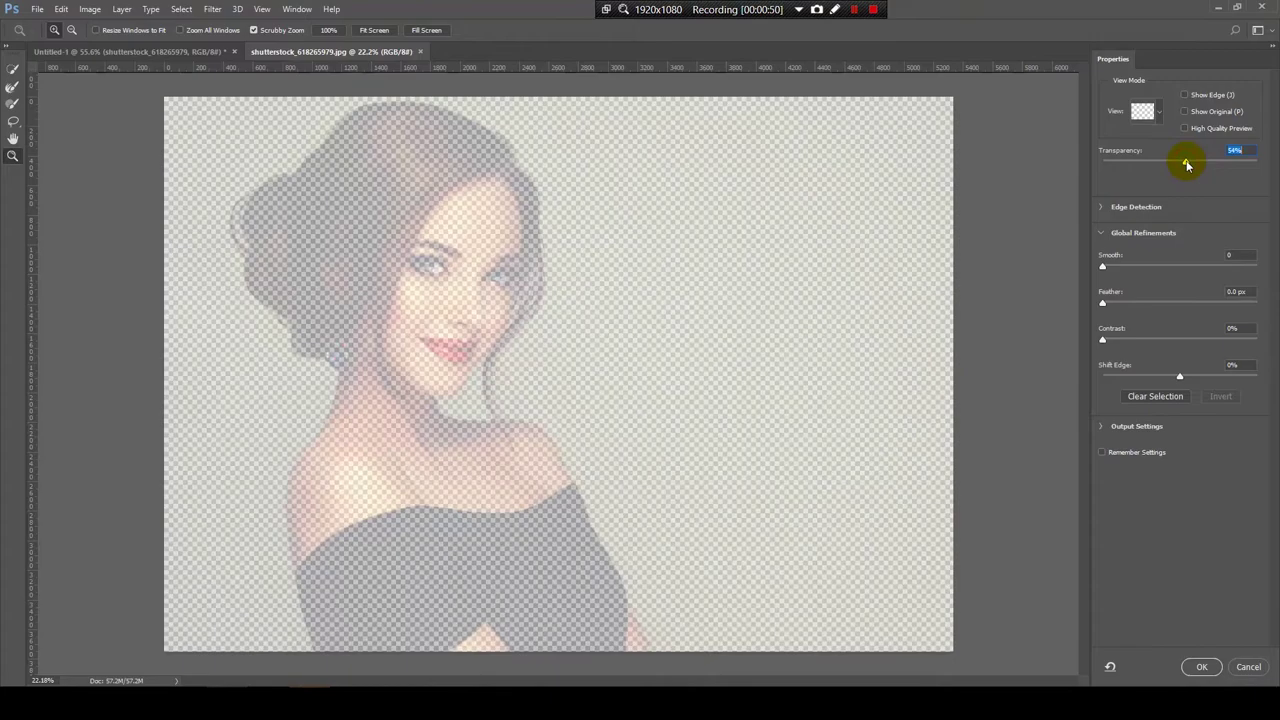
pyautogui.moveTo(1187, 164); pyautogui.dragTo(1144, 164)
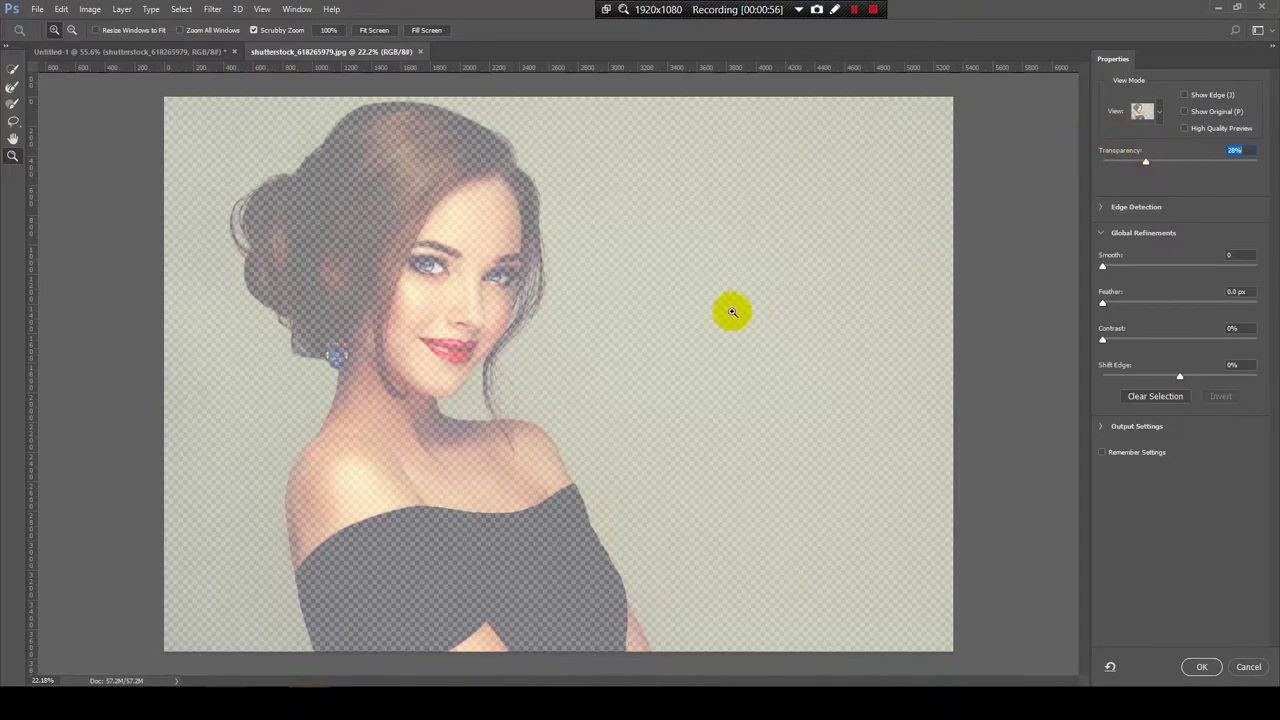
pyautogui.click(11, 73)
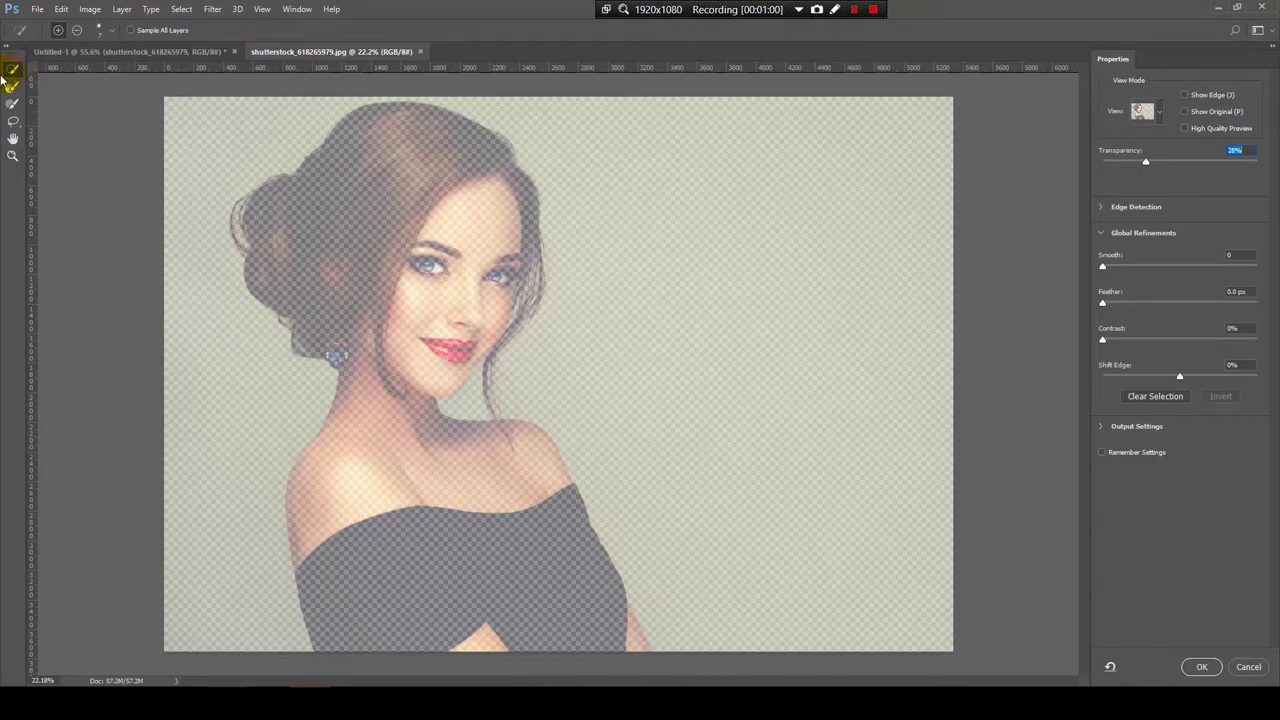
# - Quick-select the woman's face, hair, neck, shoulders, earring and dark dress, brush about 142
pyautogui.keyDown('alt'); pyautogui.rightClick(386, 209); pyautogui.keyUp('alt')
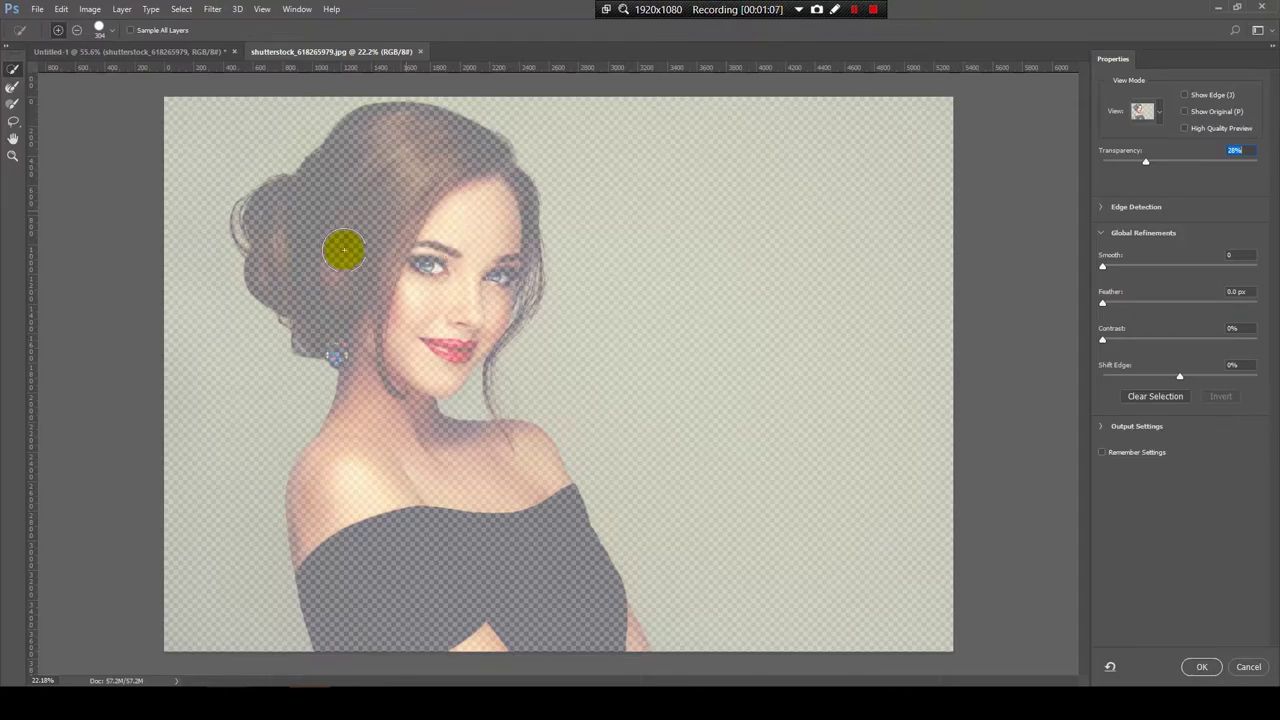
pyautogui.moveTo(385, 174); pyautogui.dragTo(466, 271)
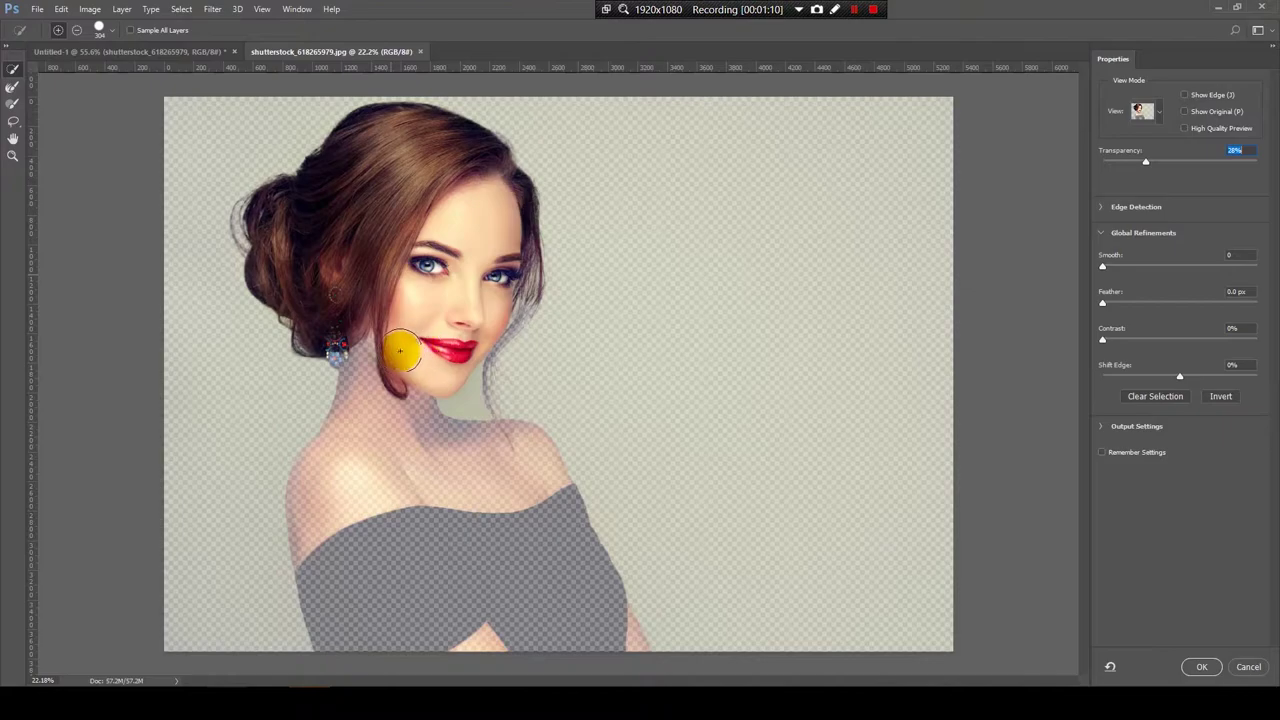
pyautogui.moveTo(421, 447); pyautogui.dragTo(380, 423)
pyautogui.moveTo(388, 518); pyautogui.dragTo(430, 573)
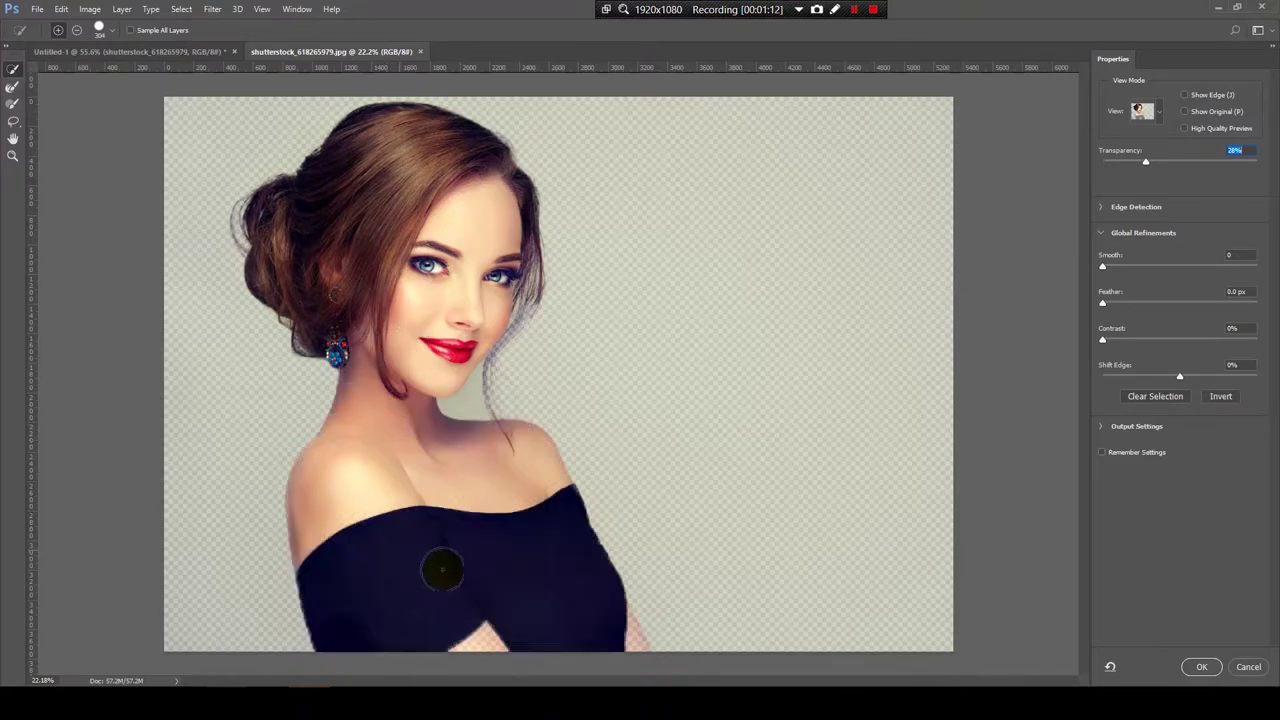
pyautogui.moveTo(571, 635)
pyautogui.mouseDown()
pyautogui.moveTo(562, 643)
pyautogui.moveTo(630, 645)
pyautogui.mouseUp()
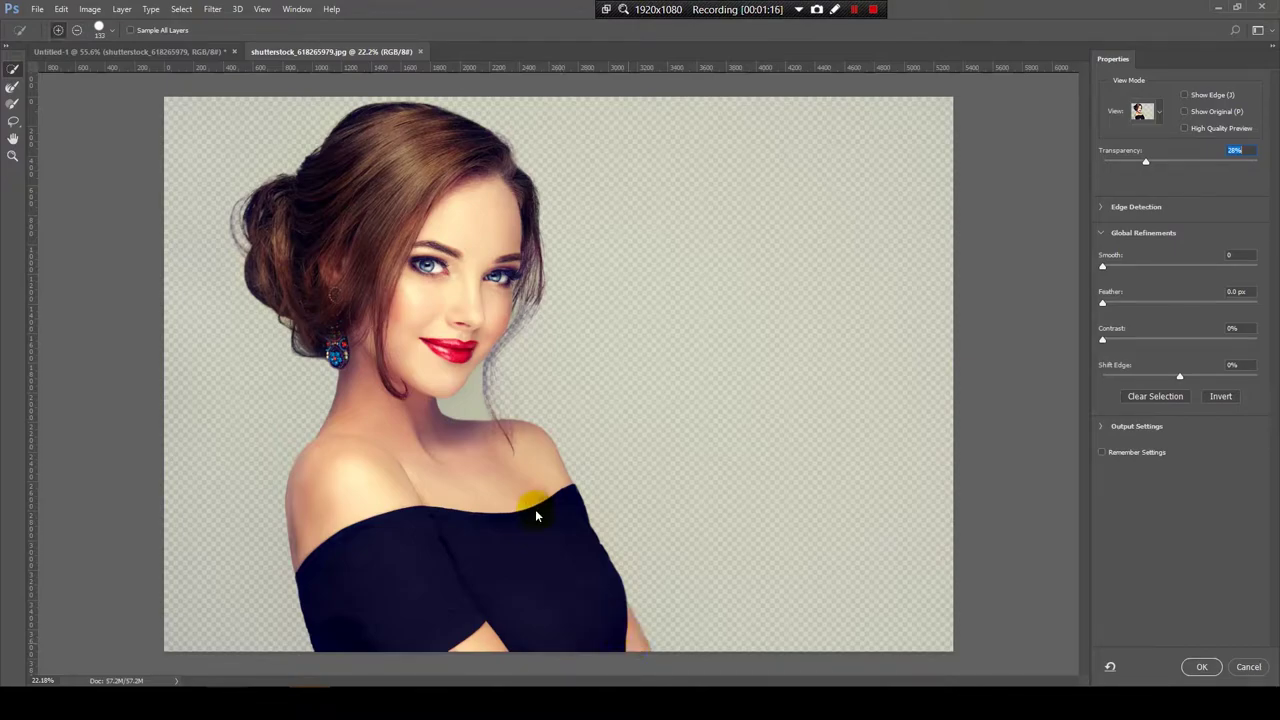
pyautogui.press('z')
pyautogui.click(513, 370)
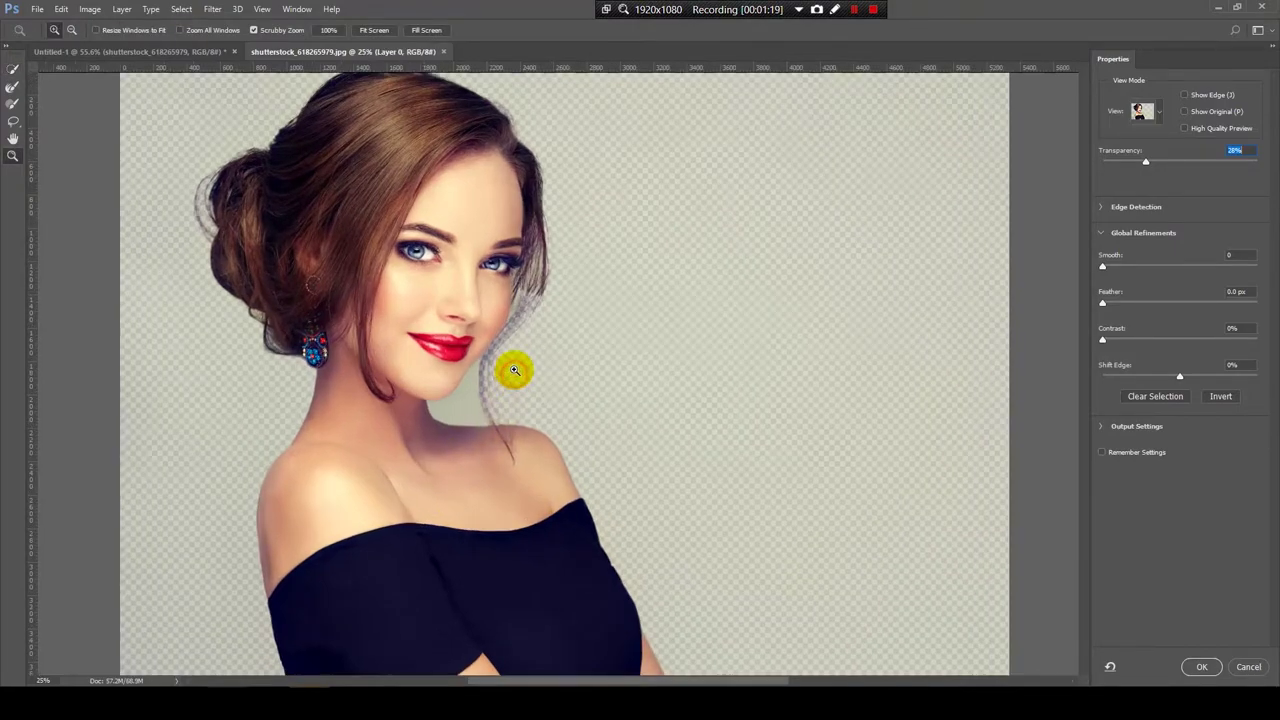
# - Subtract the background gap under the chin using a 61 px Quick Selection brush
pyautogui.click(513, 370)
pyautogui.press('w')
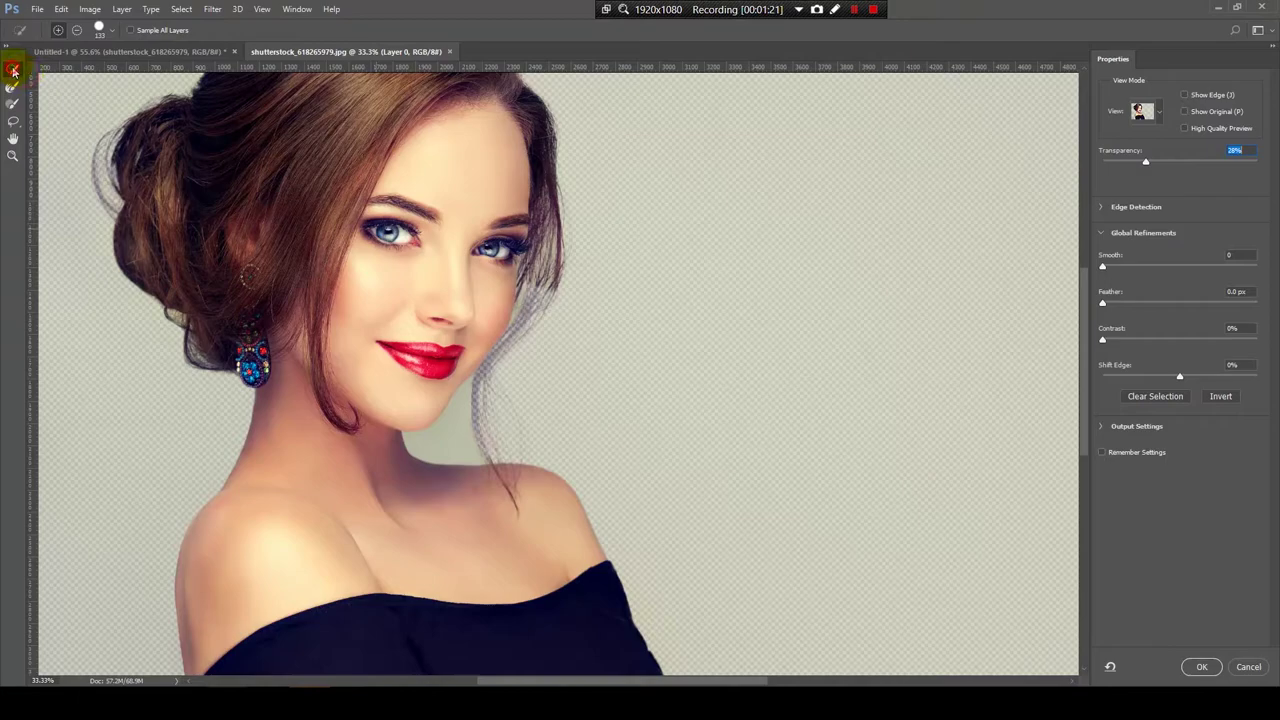
pyautogui.moveTo(491, 451); pyautogui.dragTo(439, 449)
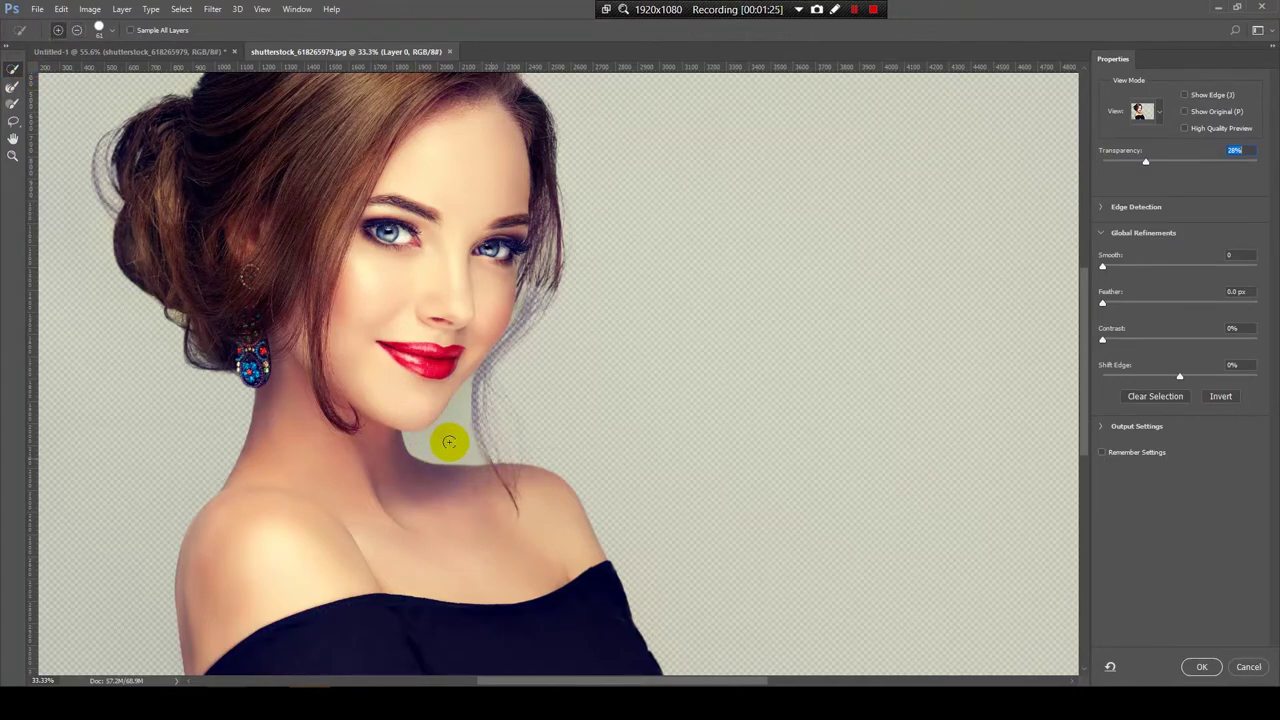
pyautogui.press('alt')
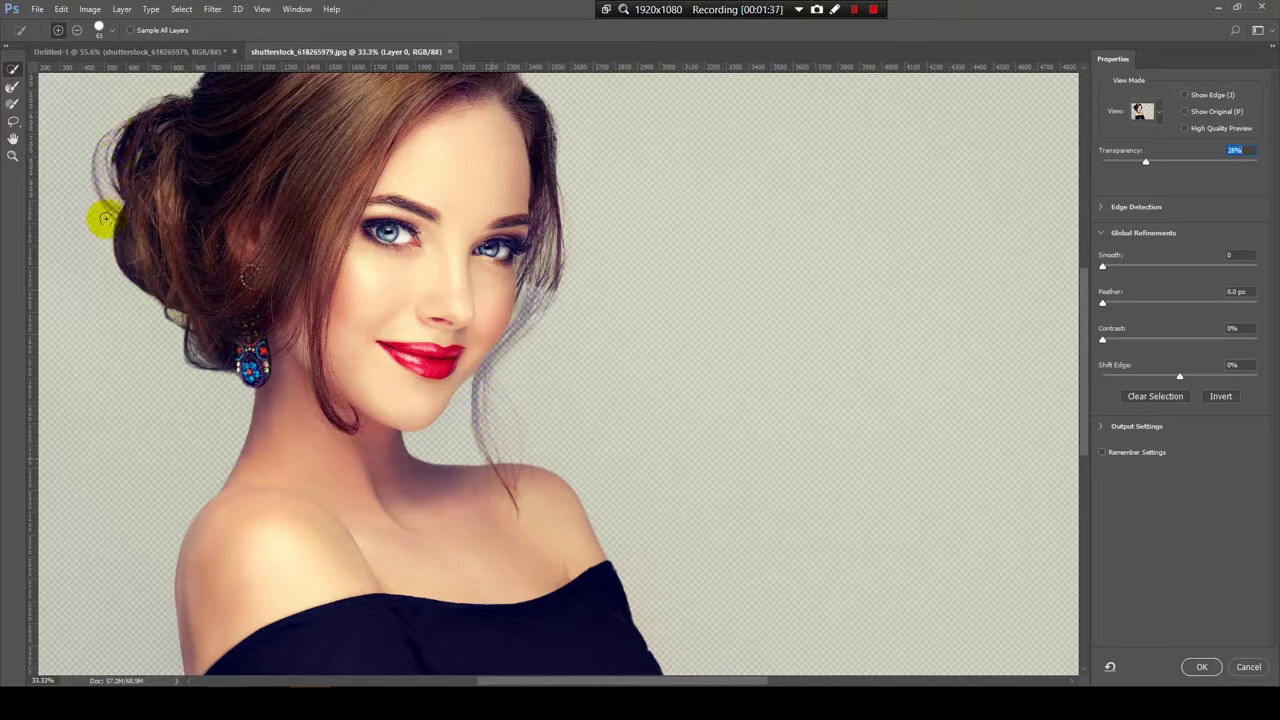
pyautogui.click(13, 92)
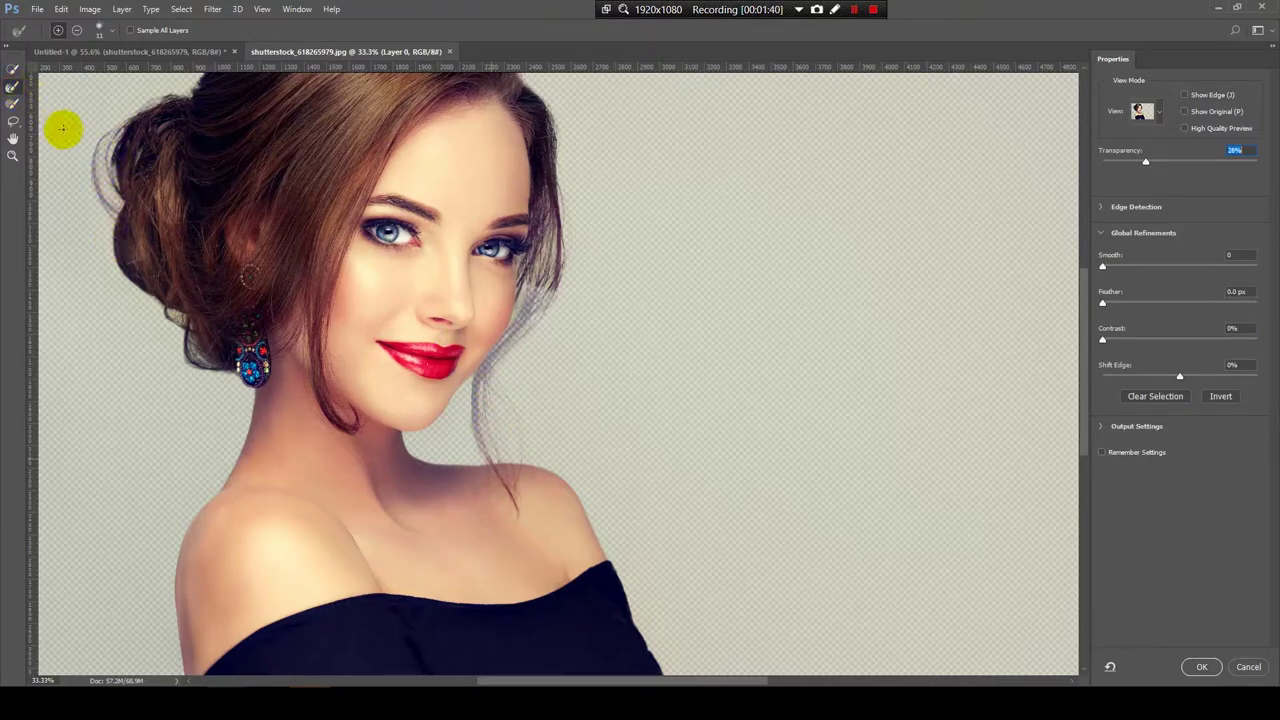
# - Refine hair edges beside the right eye and toward the shoulder at 50% zoom
pyautogui.moveTo(529, 349); pyautogui.dragTo(547, 355)
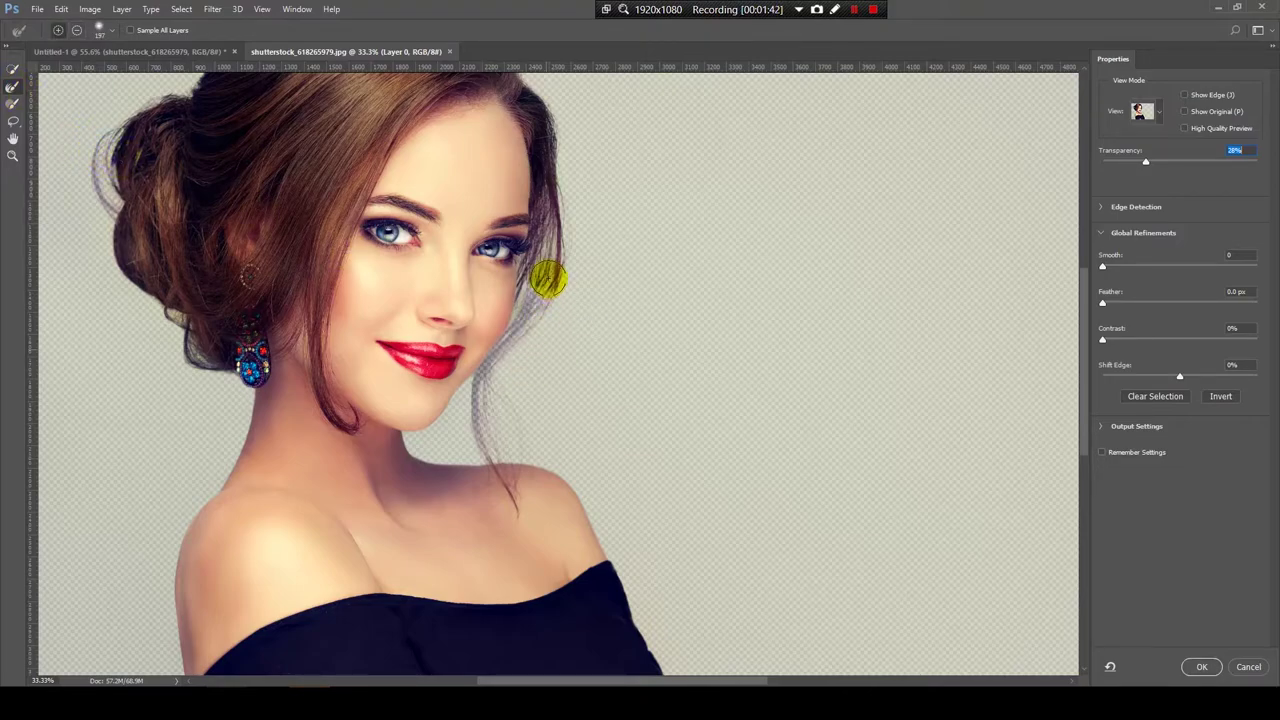
pyautogui.moveTo(536, 288)
pyautogui.mouseDown()
pyautogui.moveTo(480, 363)
pyautogui.moveTo(471, 417)
pyautogui.moveTo(500, 463)
pyautogui.mouseUp()
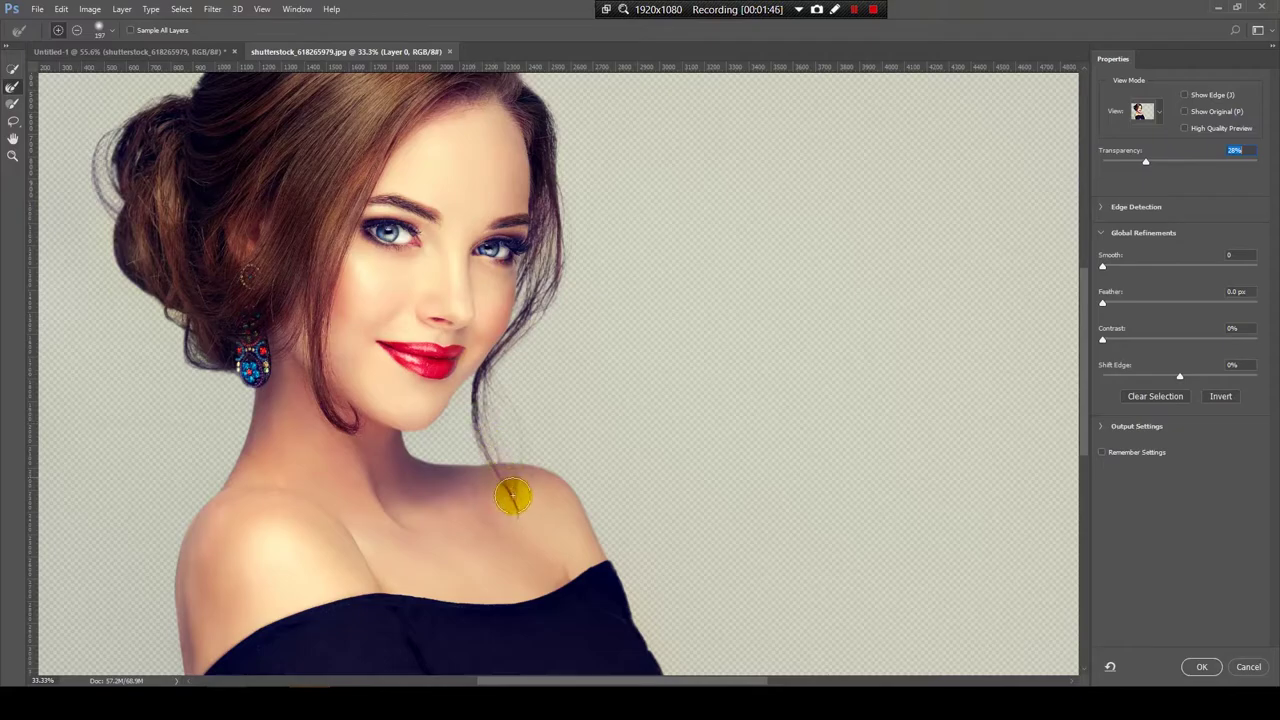
pyautogui.press('z')
pyautogui.click(550, 296)
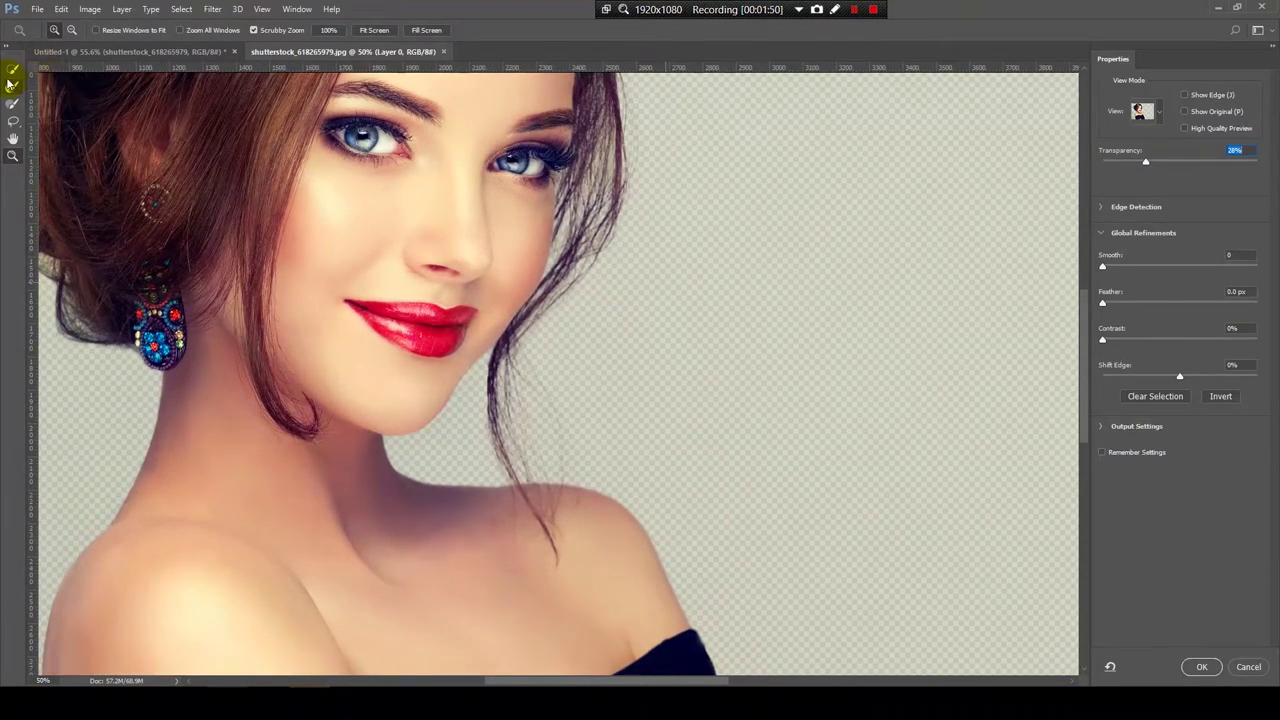
pyautogui.click(11, 86)
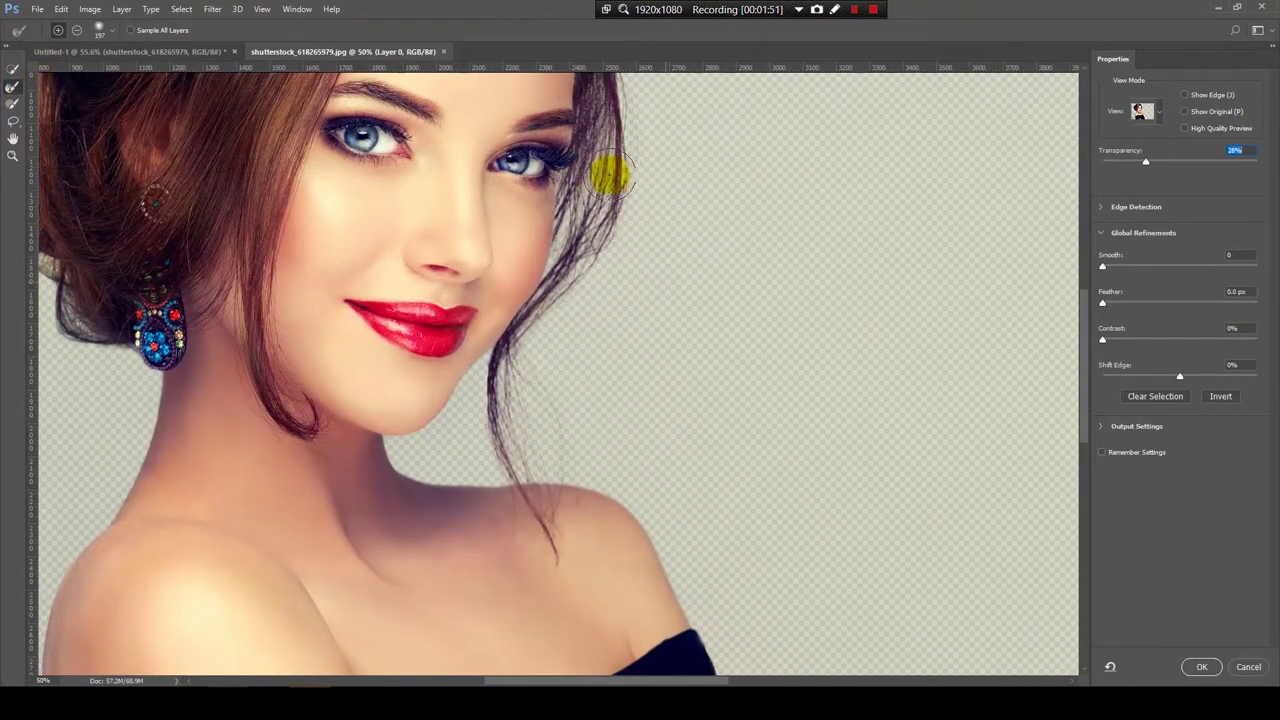
pyautogui.moveTo(706, 201); pyautogui.dragTo(706, 296)
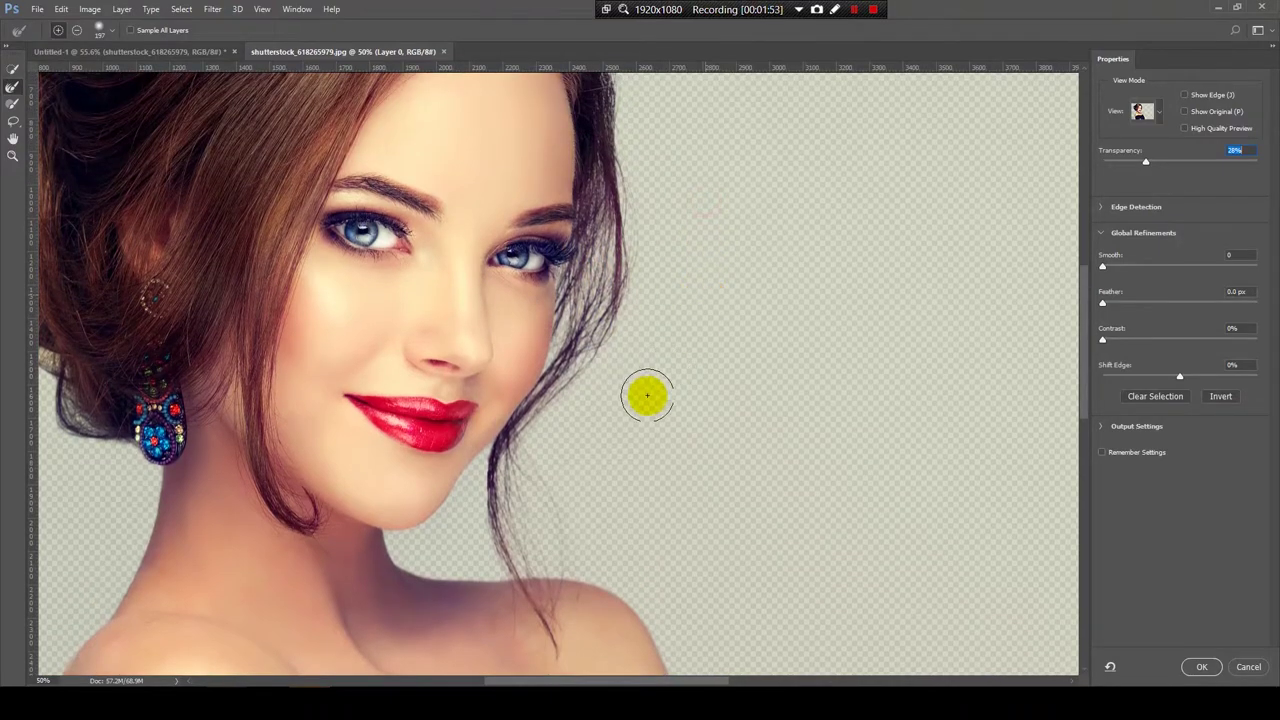
pyautogui.keyDown('alt'); pyautogui.rightClick(737, 380); pyautogui.keyUp('alt')
pyautogui.moveTo(714, 380)
pyautogui.mouseDown()
pyautogui.moveTo(511, 527)
pyautogui.moveTo(577, 318)
pyautogui.moveTo(560, 357)
pyautogui.mouseUp()
pyautogui.keyDown('alt'); pyautogui.rightClick(671, 323); pyautogui.keyUp('alt')
pyautogui.click(598, 348)
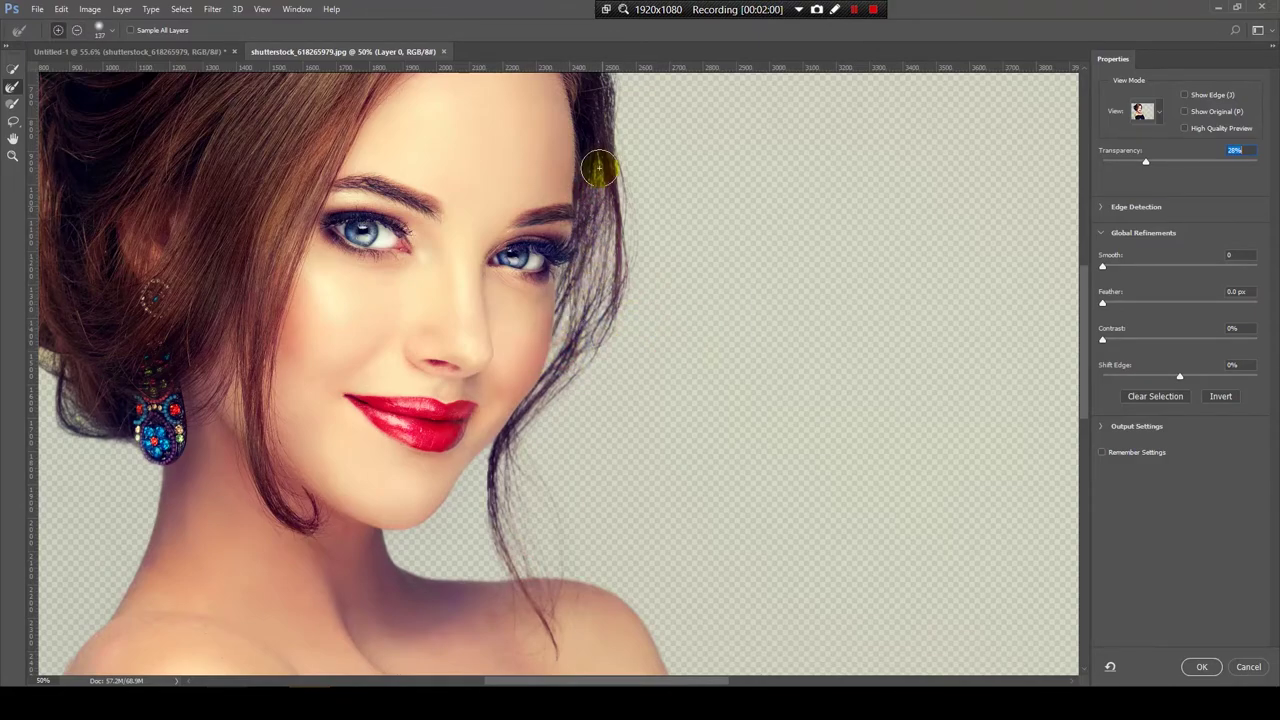
pyautogui.moveTo(598, 348); pyautogui.dragTo(712, 233)
# - Refine the hair edge over the crown, down to the bun and around the earring
pyautogui.moveTo(760, 515); pyautogui.dragTo(772, 388)
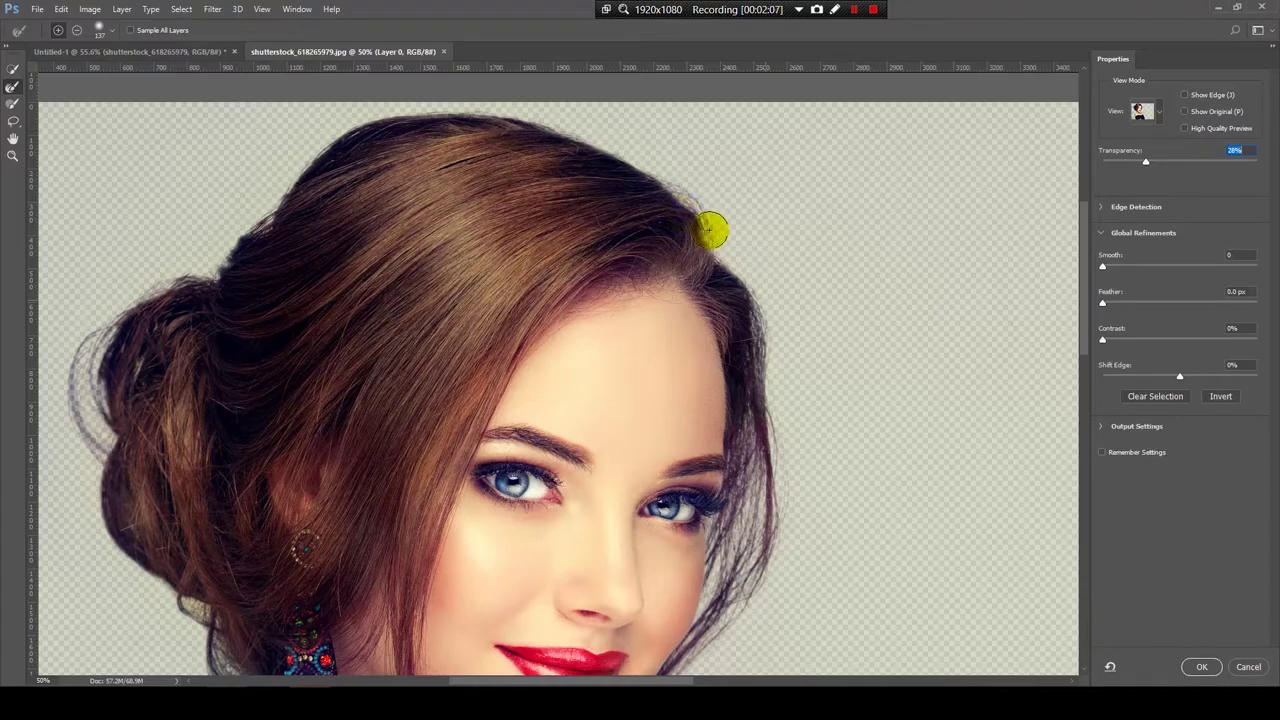
pyautogui.moveTo(711, 231); pyautogui.dragTo(625, 128)
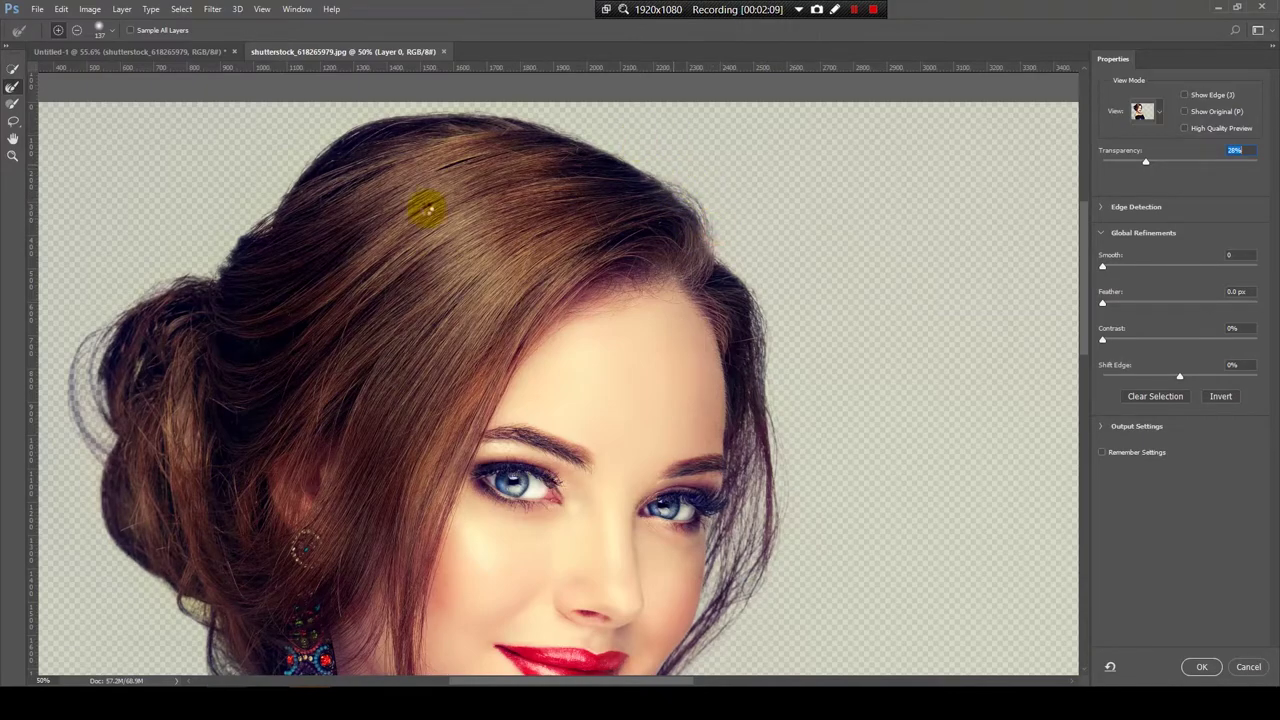
pyautogui.moveTo(427, 210); pyautogui.dragTo(552, 214)
pyautogui.moveTo(644, 102)
pyautogui.mouseDown()
pyautogui.moveTo(566, 100)
pyautogui.moveTo(483, 172)
pyautogui.mouseUp()
pyautogui.moveTo(399, 206)
pyautogui.mouseDown()
pyautogui.moveTo(346, 231)
pyautogui.moveTo(331, 266)
pyautogui.moveTo(268, 273)
pyautogui.moveTo(229, 457)
pyautogui.moveTo(177, 414)
pyautogui.moveTo(200, 336)
pyautogui.moveTo(206, 414)
pyautogui.moveTo(228, 456)
pyautogui.moveTo(212, 335)
pyautogui.mouseUp()
pyautogui.moveTo(408, 556)
pyautogui.mouseDown()
pyautogui.moveTo(428, 423)
pyautogui.moveTo(420, 370)
pyautogui.mouseUp()
pyautogui.moveTo(389, 458); pyautogui.dragTo(391, 443)
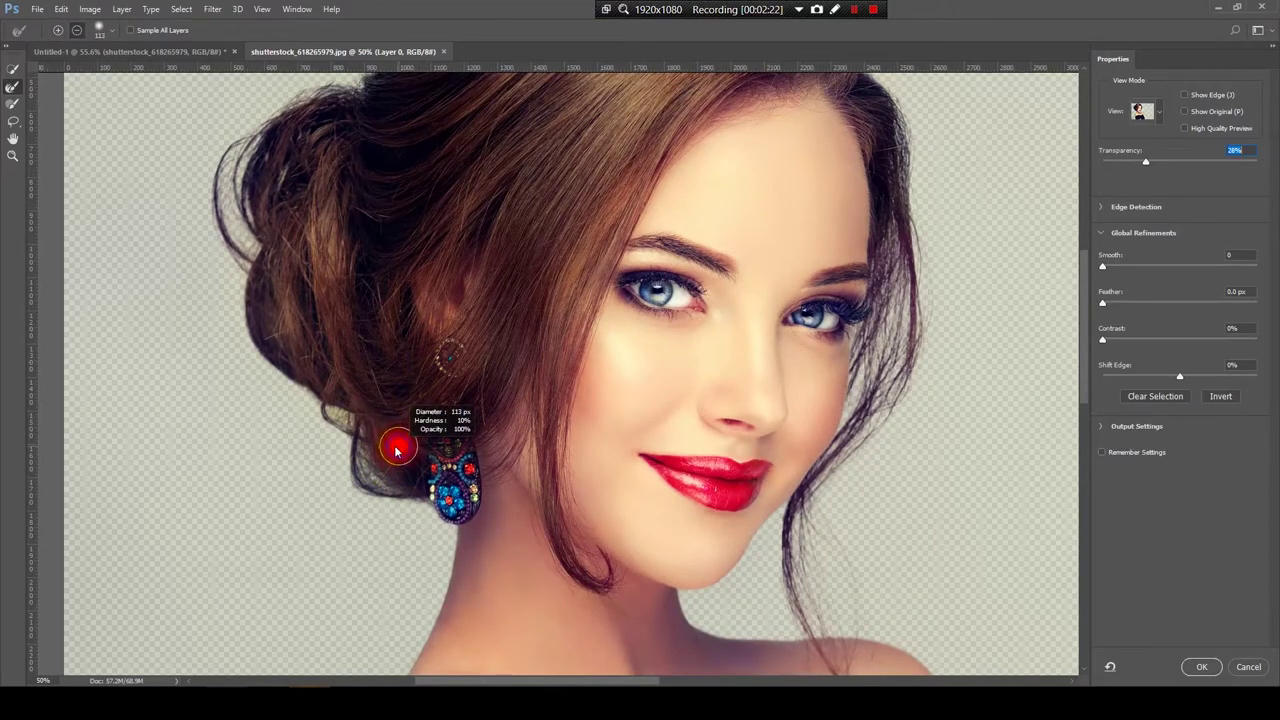
pyautogui.click(339, 419)
pyautogui.moveTo(380, 478)
pyautogui.mouseDown()
pyautogui.moveTo(374, 500)
pyautogui.moveTo(422, 549)
pyautogui.mouseUp()
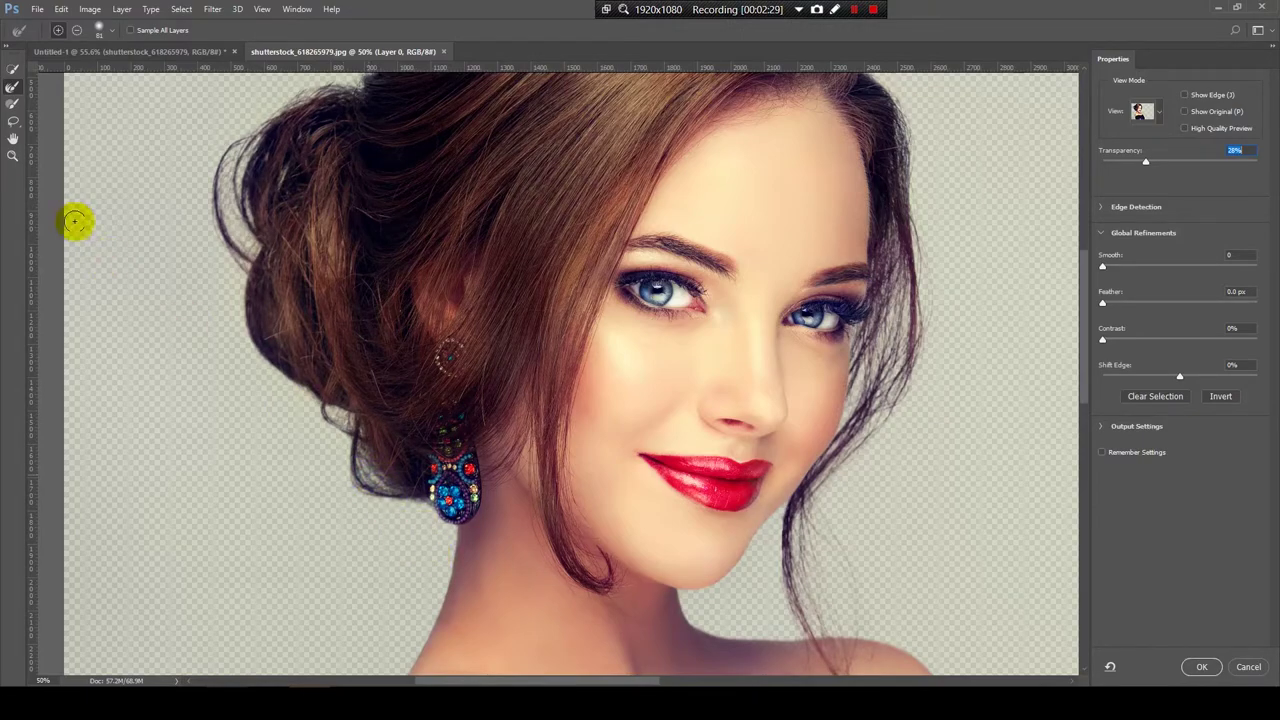
pyautogui.click(1145, 112)
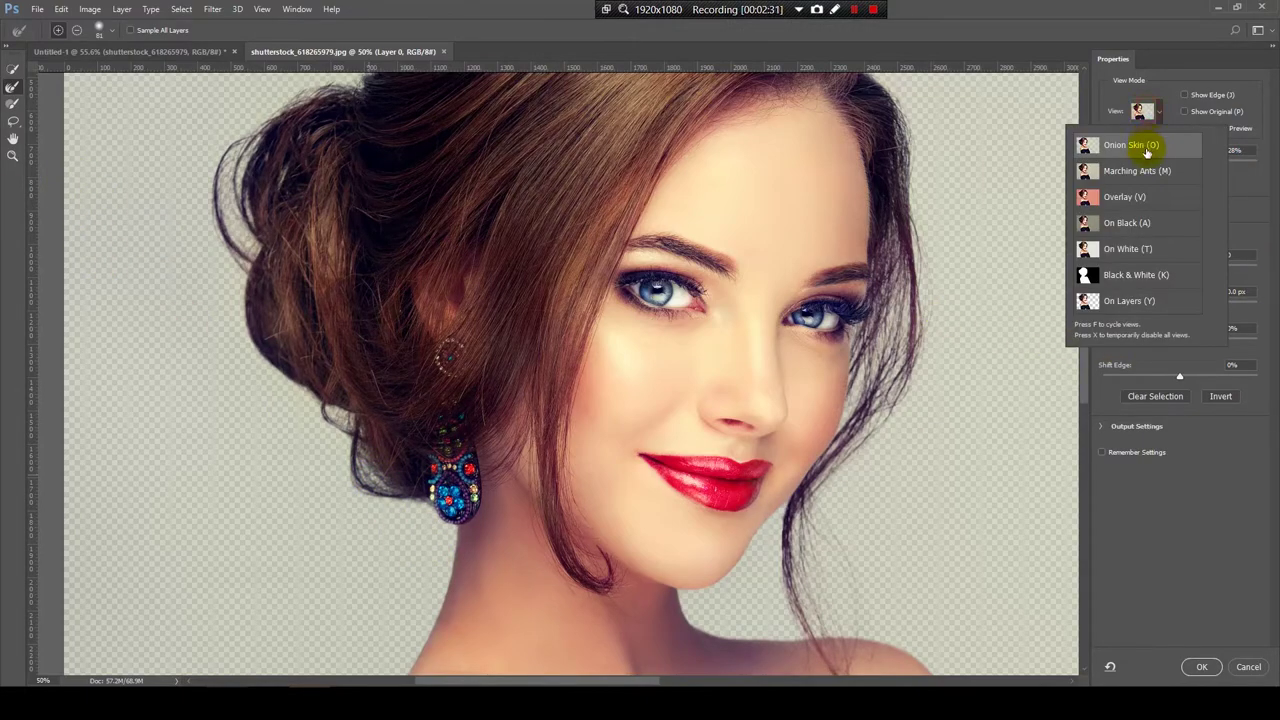
# - Preview the mask in red Overlay view, zoomed out to the whole portrait
pyautogui.click(808, 488)
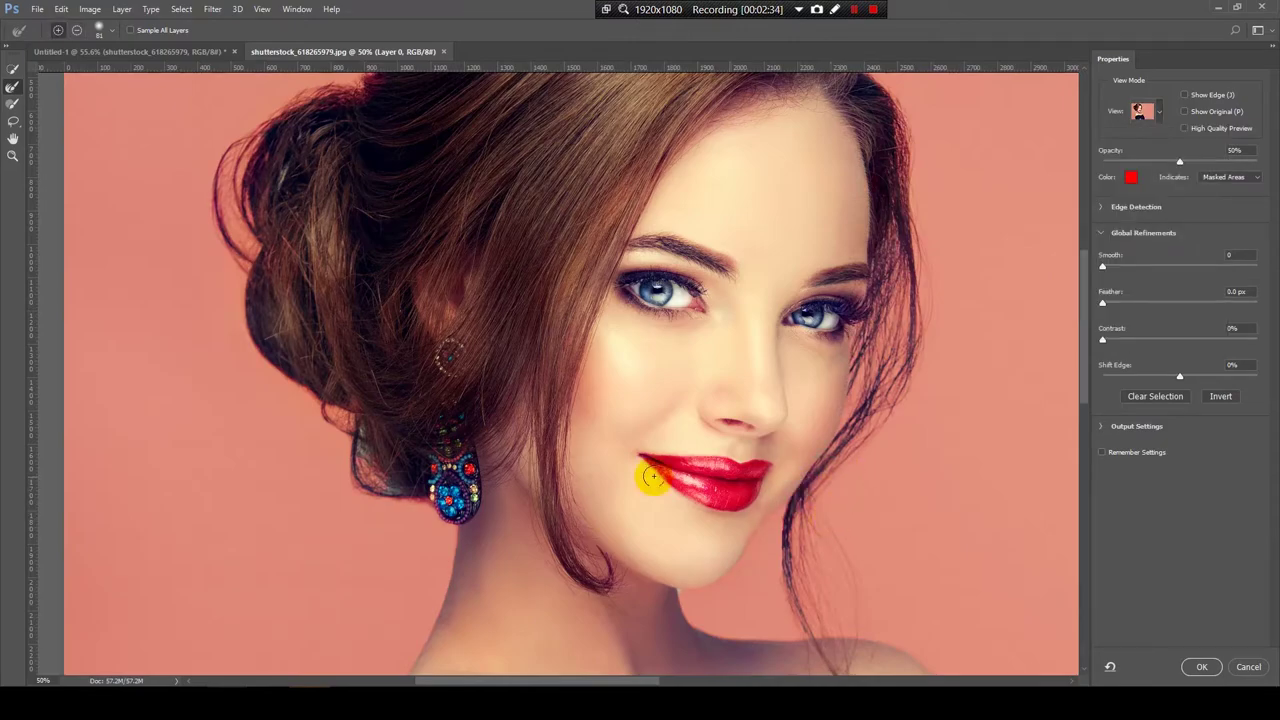
pyautogui.press('z')
pyautogui.keyDown('alt'); pyautogui.click(621, 460); pyautogui.keyUp('alt')
pyautogui.keyDown('alt'); pyautogui.click(765, 530); pyautogui.keyUp('alt')
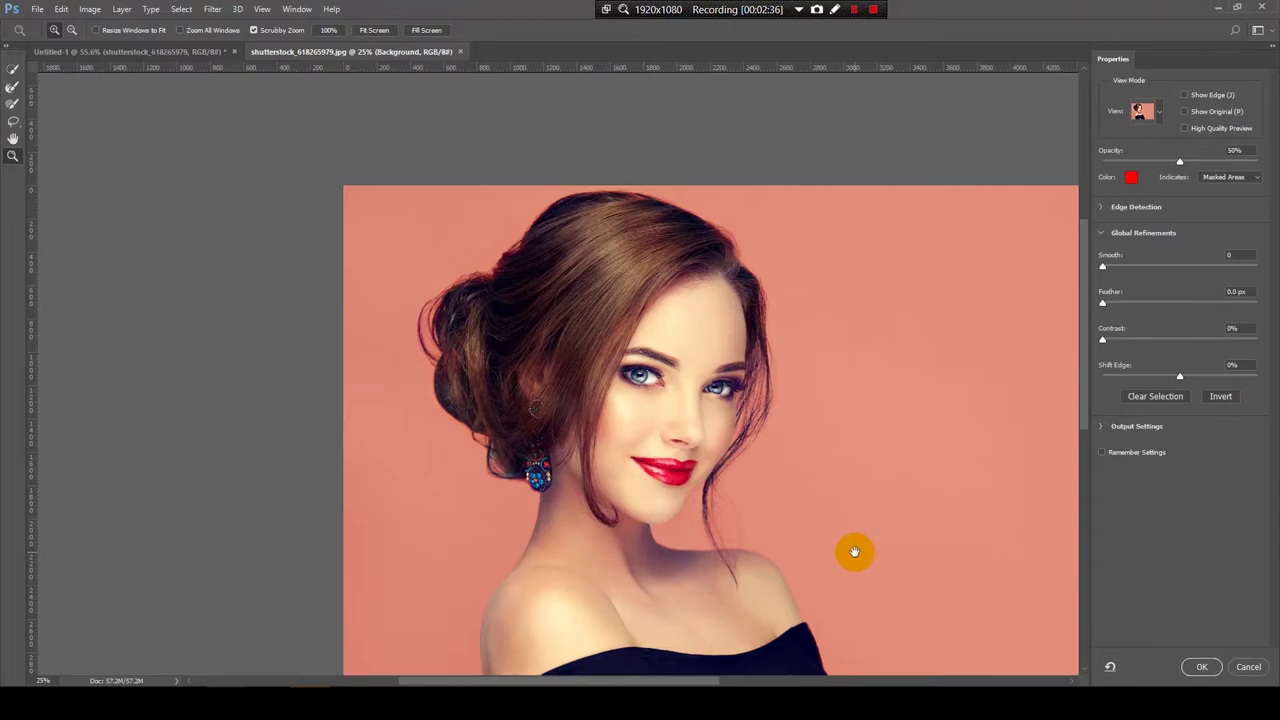
pyautogui.moveTo(851, 551); pyautogui.dragTo(811, 266)
pyautogui.moveTo(822, 320); pyautogui.dragTo(807, 589)
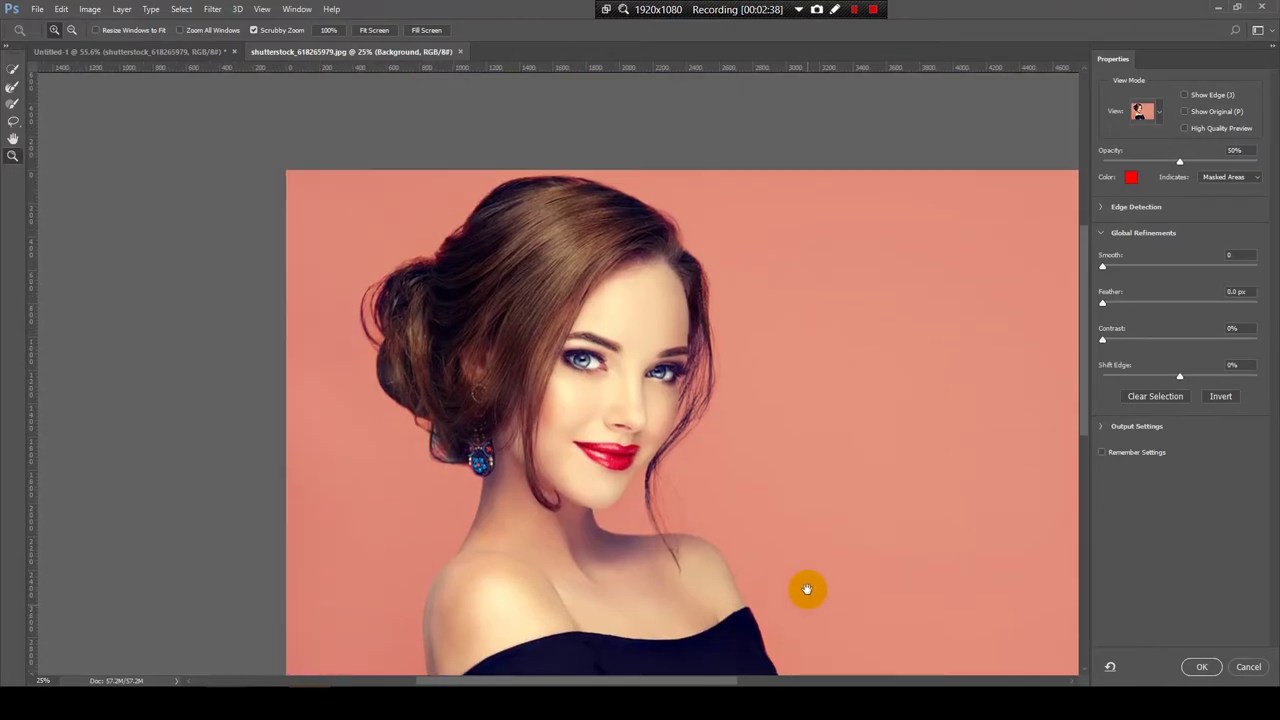
pyautogui.press('r')
# - Switch the mask preview to Onion Skin with Transparency at 100%
pyautogui.click(1142, 114)
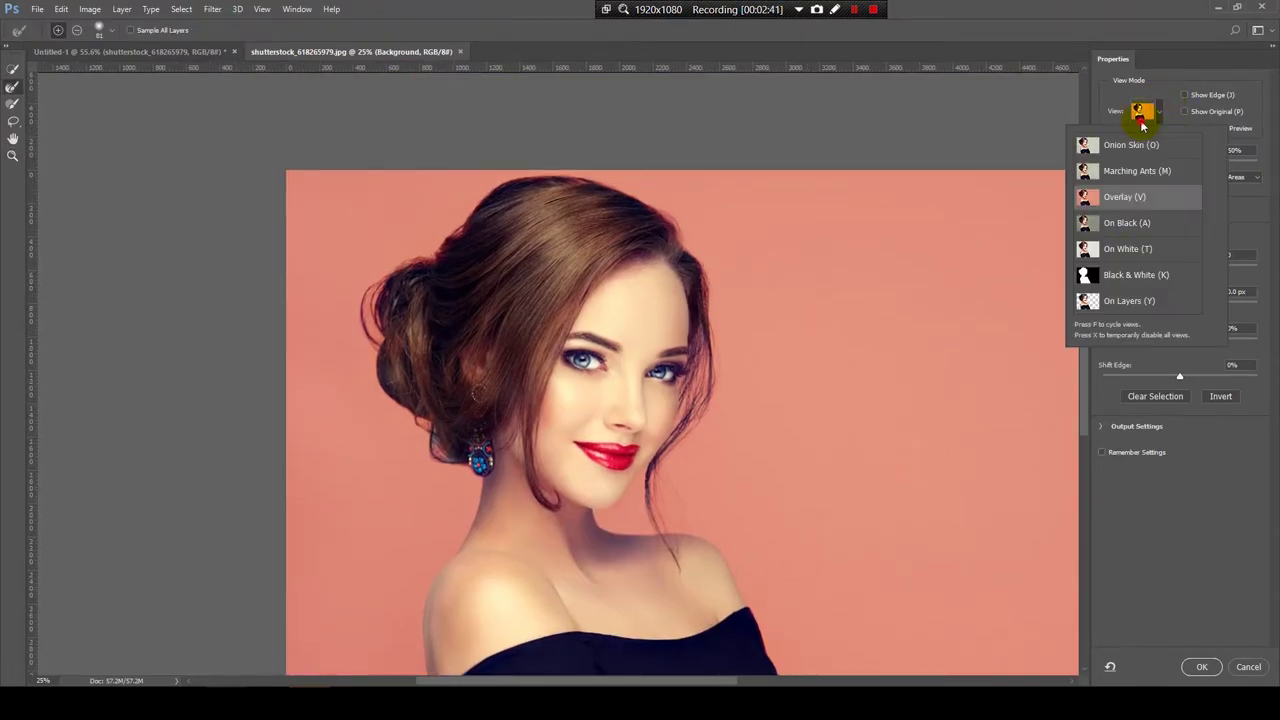
pyautogui.click(1140, 150)
pyautogui.click(1142, 113)
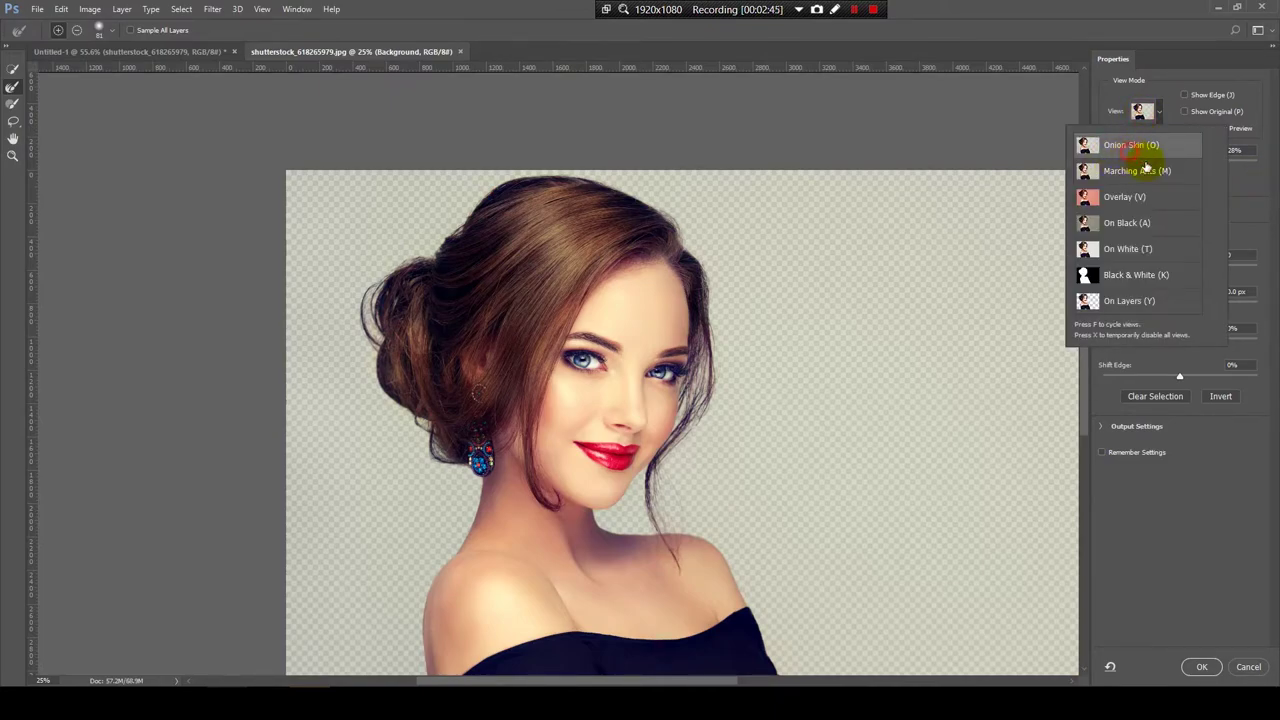
pyautogui.click(1146, 158)
pyautogui.moveTo(1152, 166); pyautogui.dragTo(1268, 160)
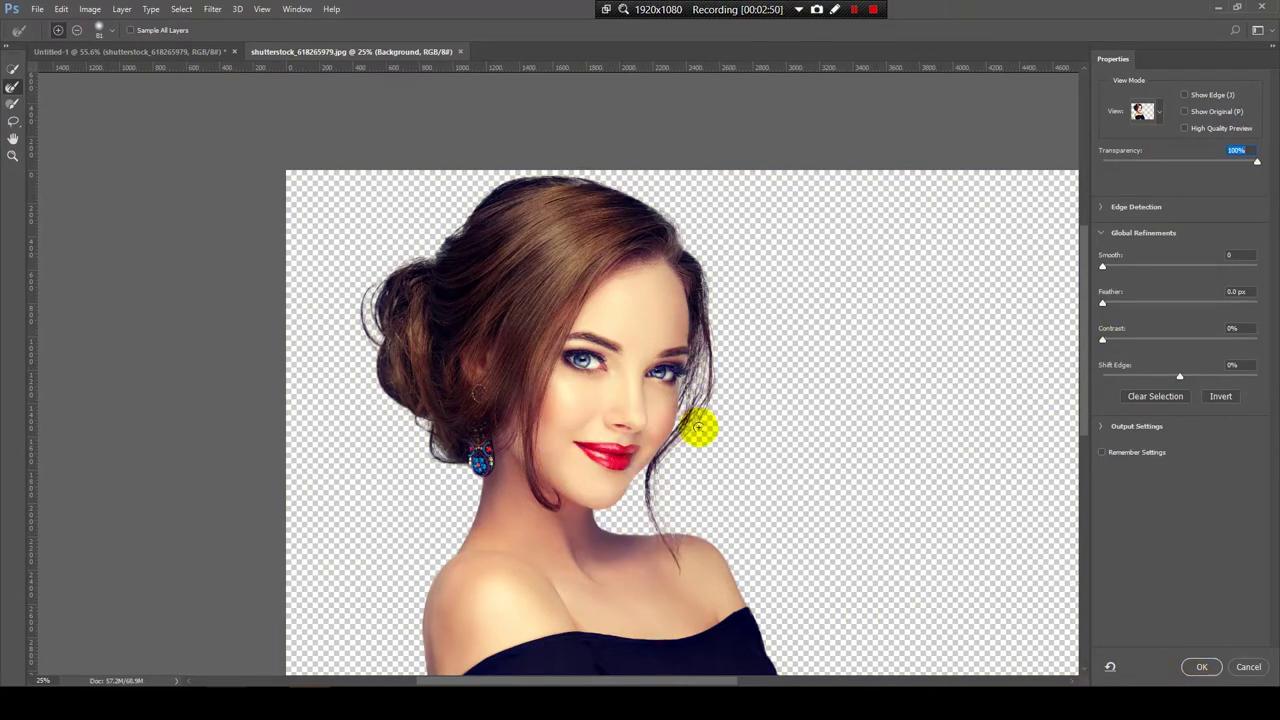
# - Apply the mask to Layer 0 and place a magenta Color Fill 1 layer beneath it
pyautogui.click(1204, 665)
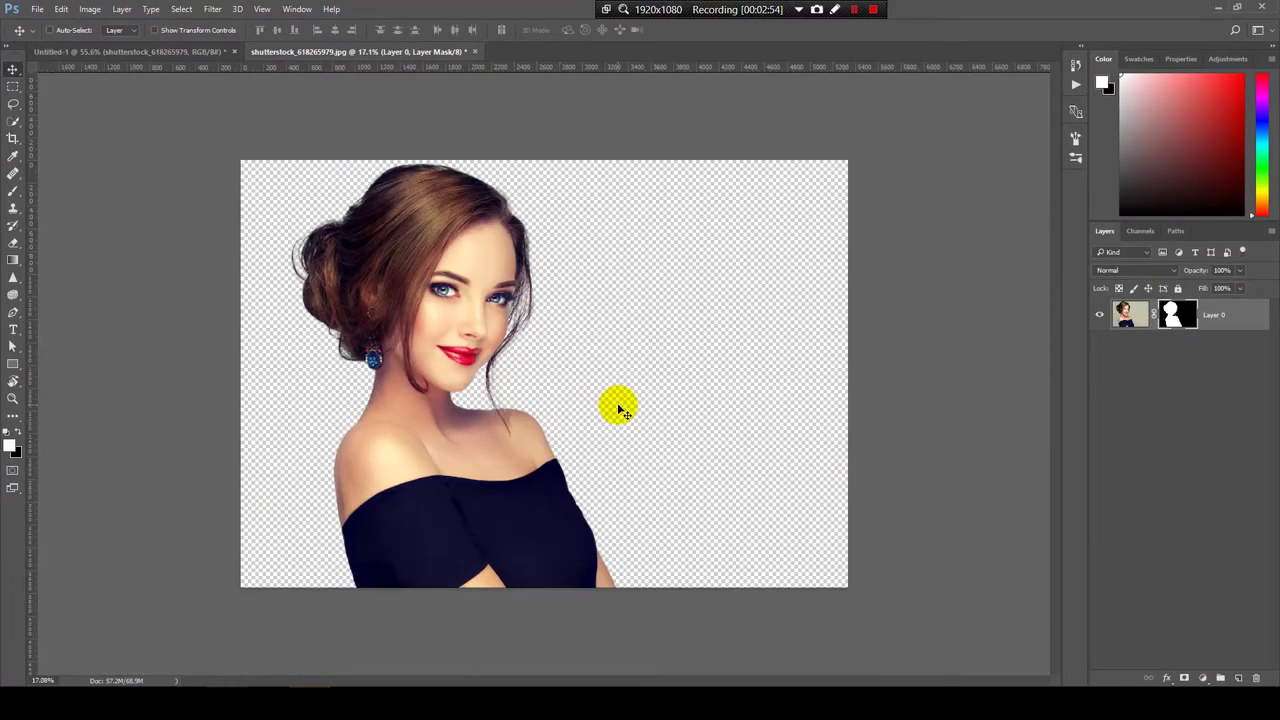
pyautogui.hotkey('ctrl', '0')
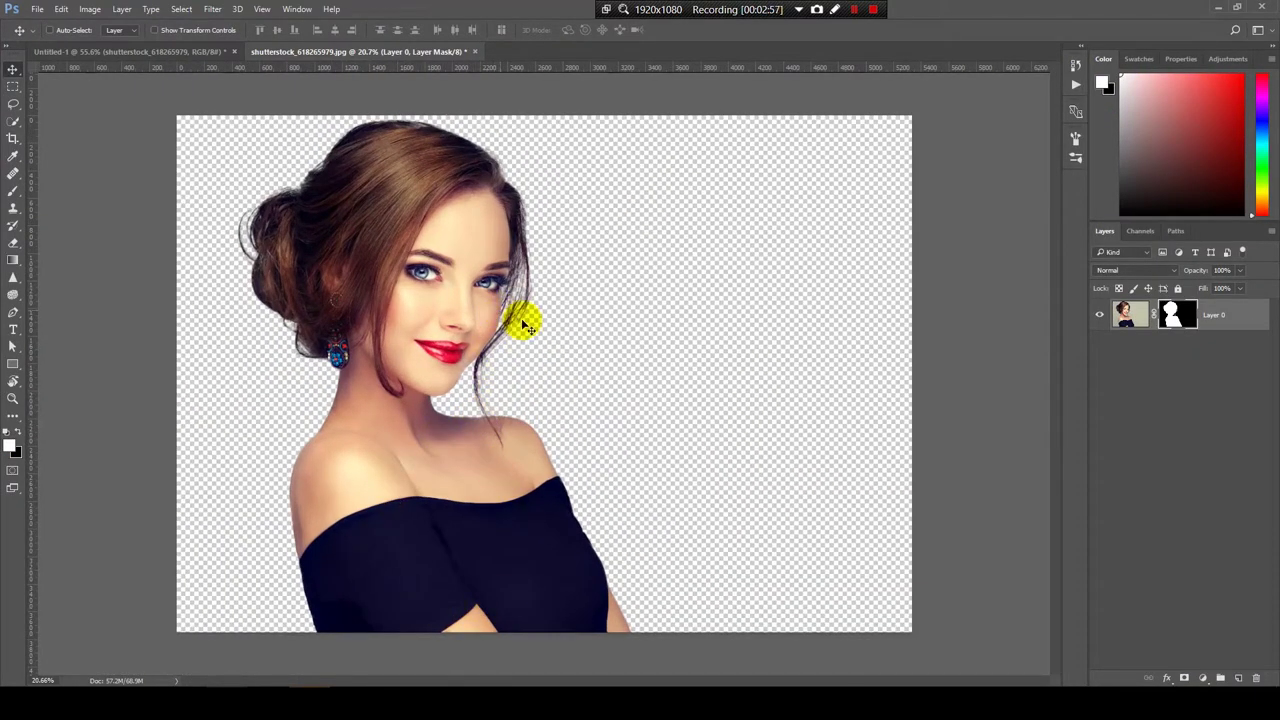
pyautogui.click(1204, 678)
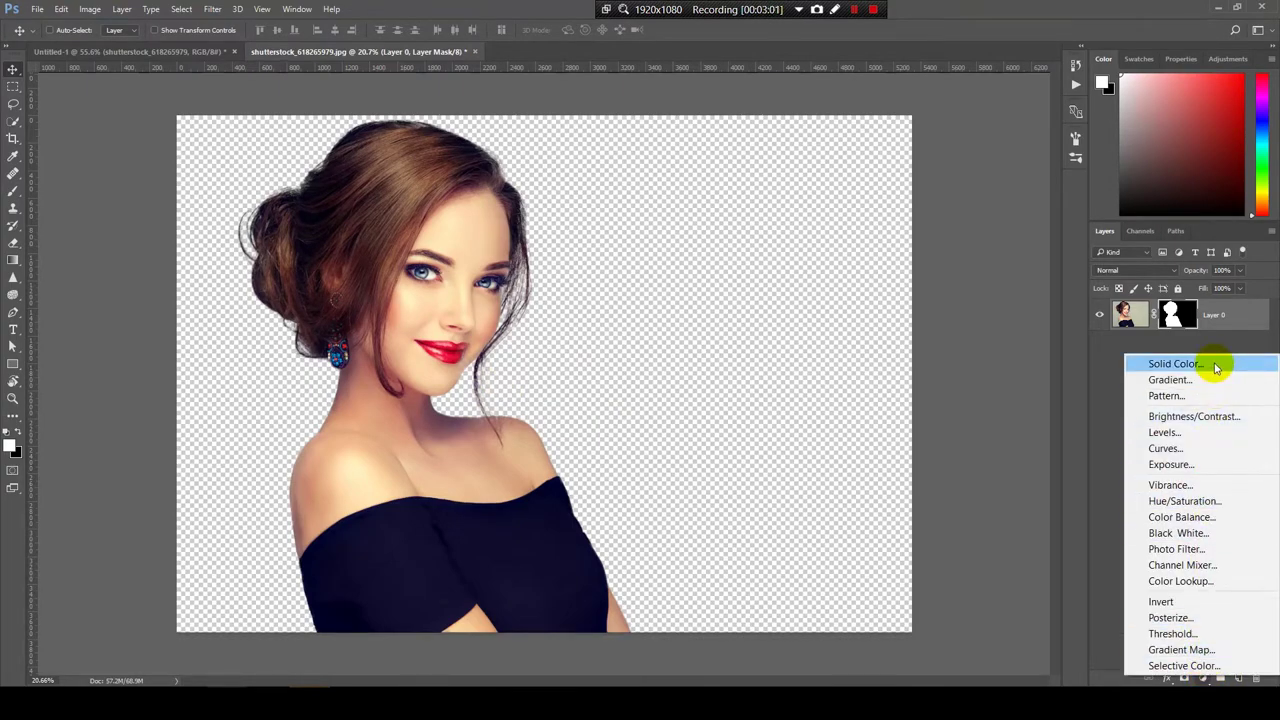
pyautogui.click(1216, 366)
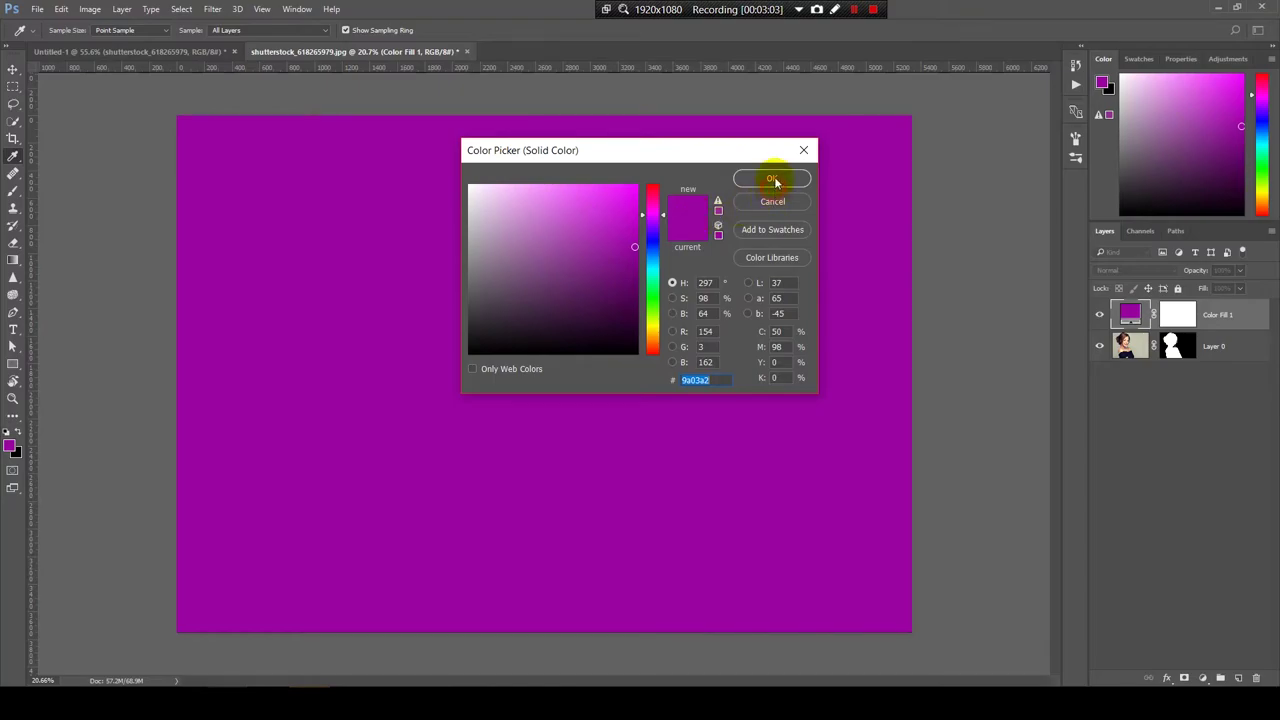
pyautogui.click(772, 179)
pyautogui.moveTo(1228, 314); pyautogui.dragTo(1234, 389)
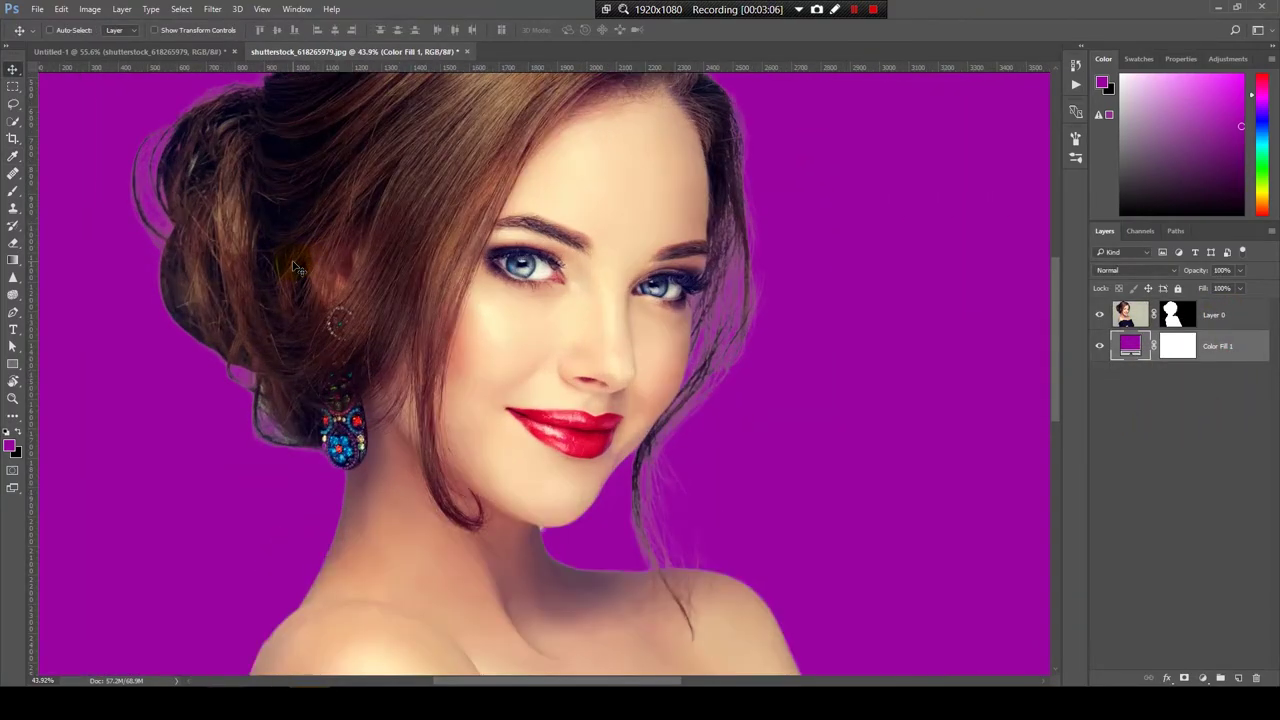
pyautogui.moveTo(208, 264)
pyautogui.mouseDown()
pyautogui.moveTo(340, 301)
pyautogui.moveTo(379, 287)
pyautogui.moveTo(484, 362)
pyautogui.moveTo(470, 408)
pyautogui.mouseUp()
# - Zoom in on the jawline and target Layer 0's mask with the Brush tool
pyautogui.moveTo(706, 400)
pyautogui.mouseDown()
pyautogui.moveTo(429, 349)
pyautogui.moveTo(343, 191)
pyautogui.mouseUp()
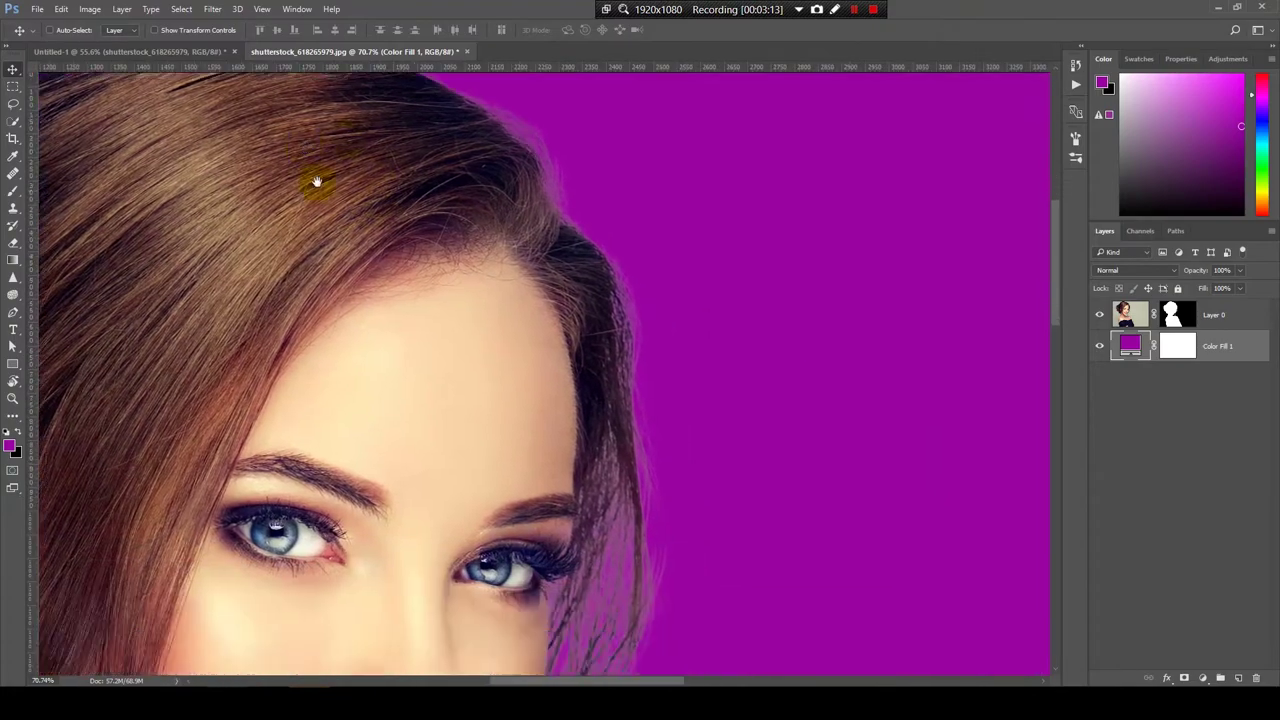
pyautogui.moveTo(681, 497); pyautogui.dragTo(703, 366)
pyautogui.scroll(-3, 614, 391)
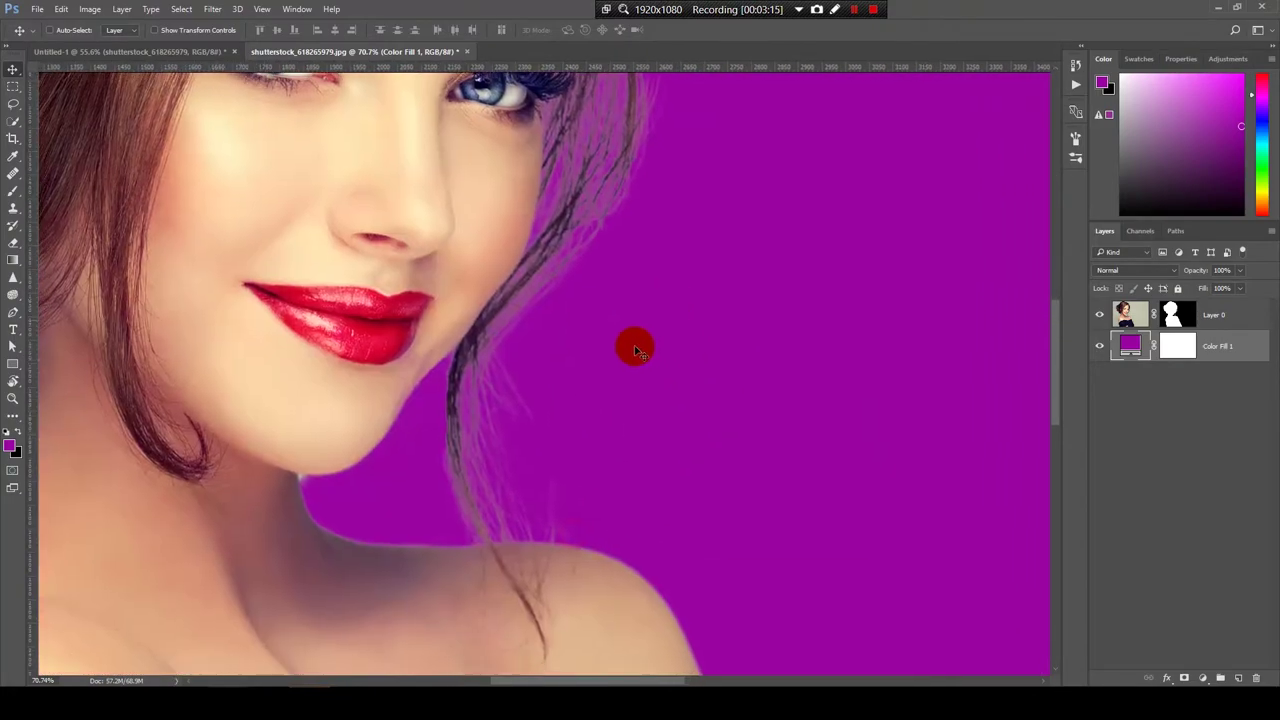
pyautogui.scroll(-2, 623, 377)
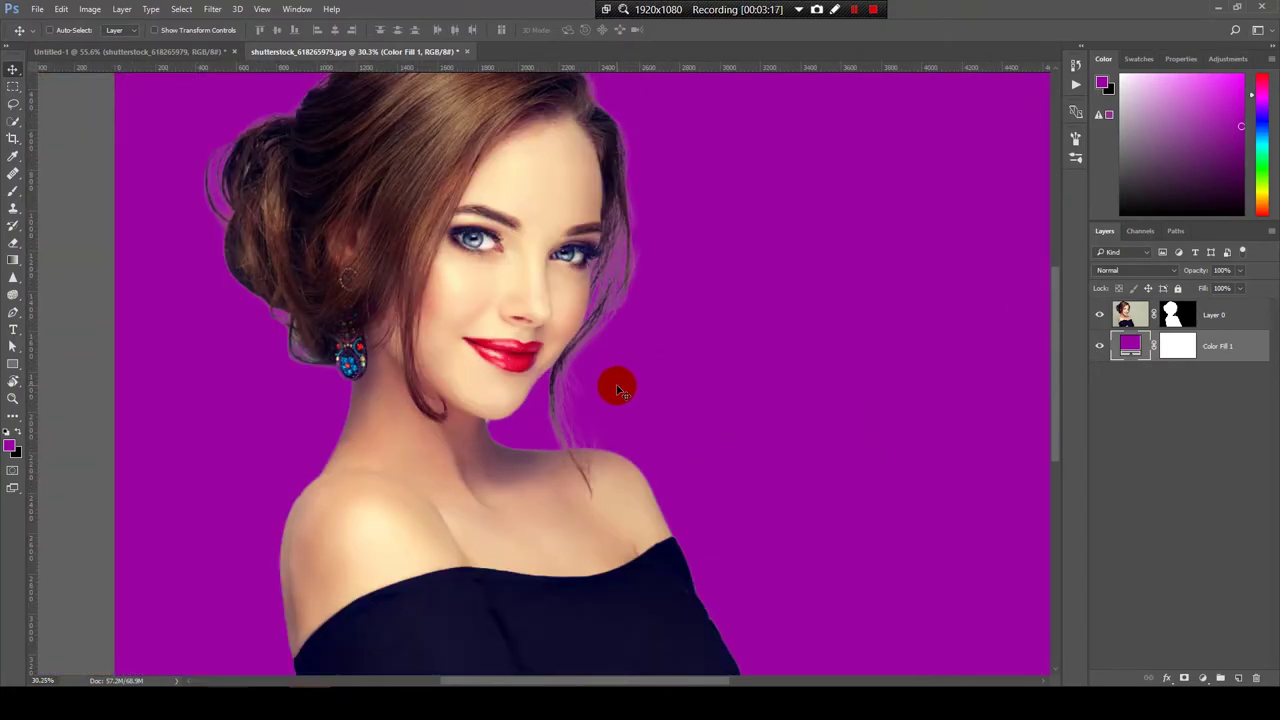
pyautogui.scroll(2, 475, 450)
pyautogui.scroll(2, 480, 432)
pyautogui.scroll(2, 510, 438)
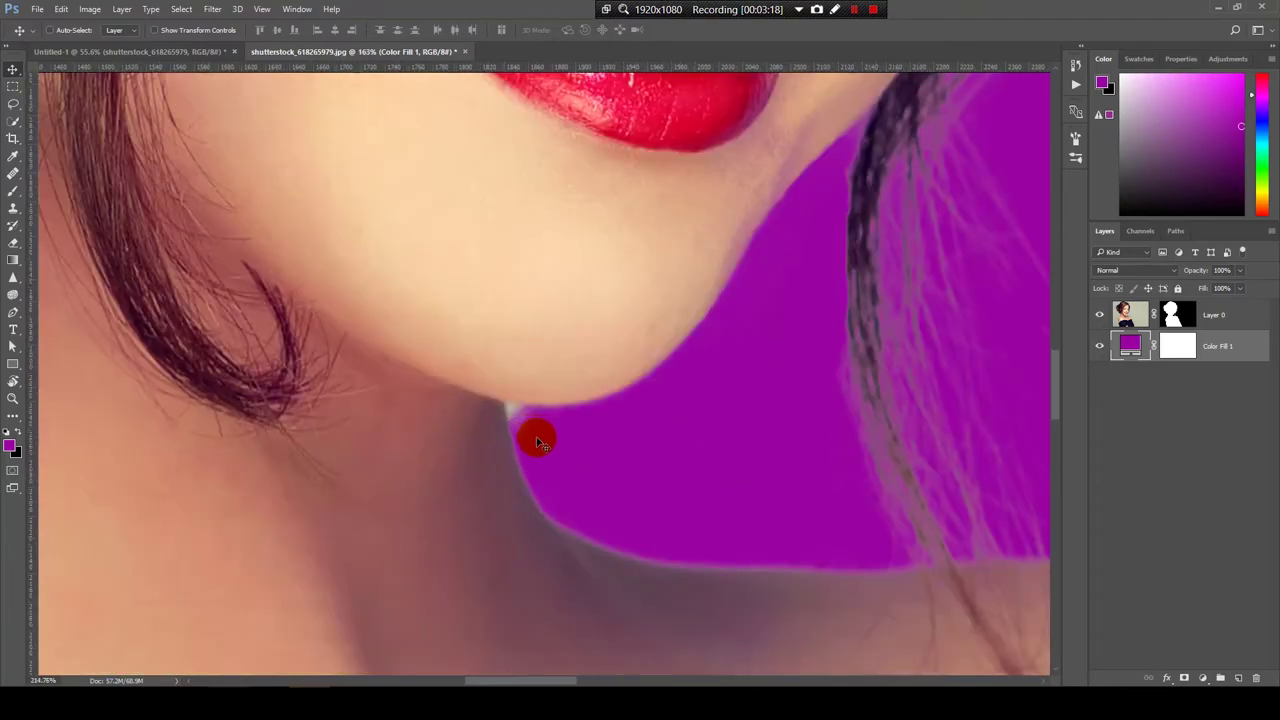
pyautogui.scroll(2, 537, 441)
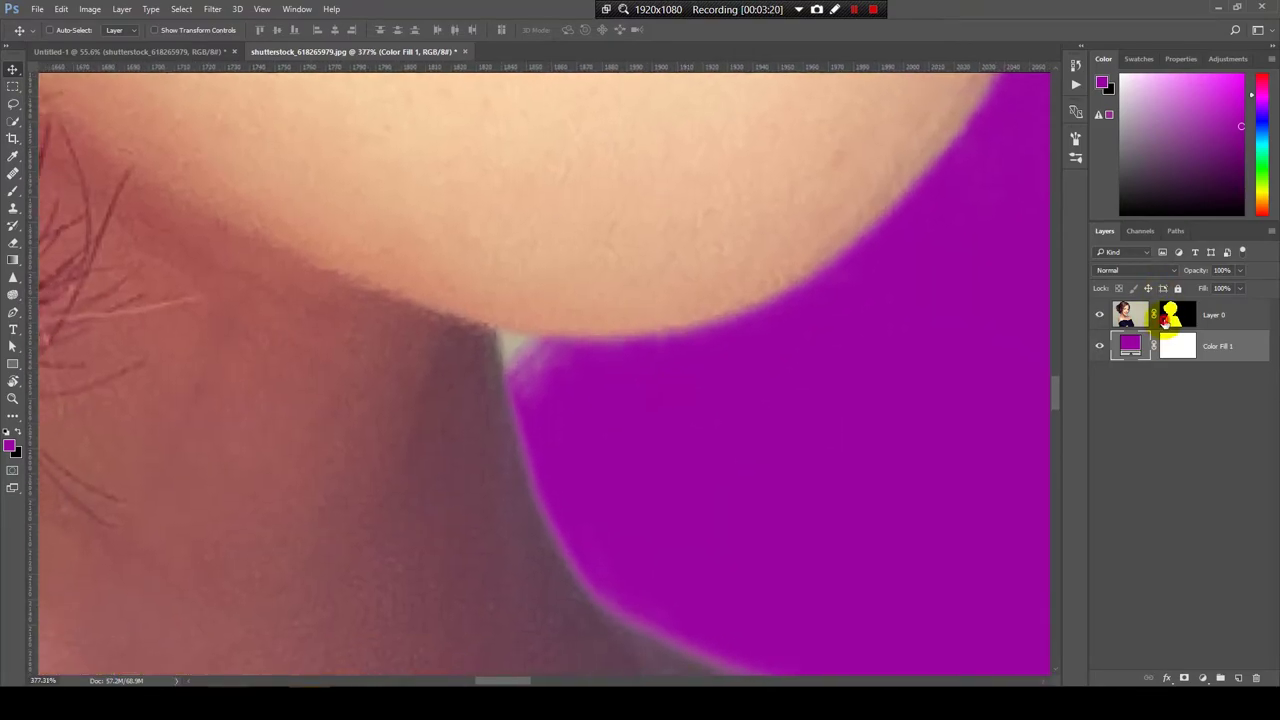
pyautogui.click(1164, 318)
pyautogui.press('b')
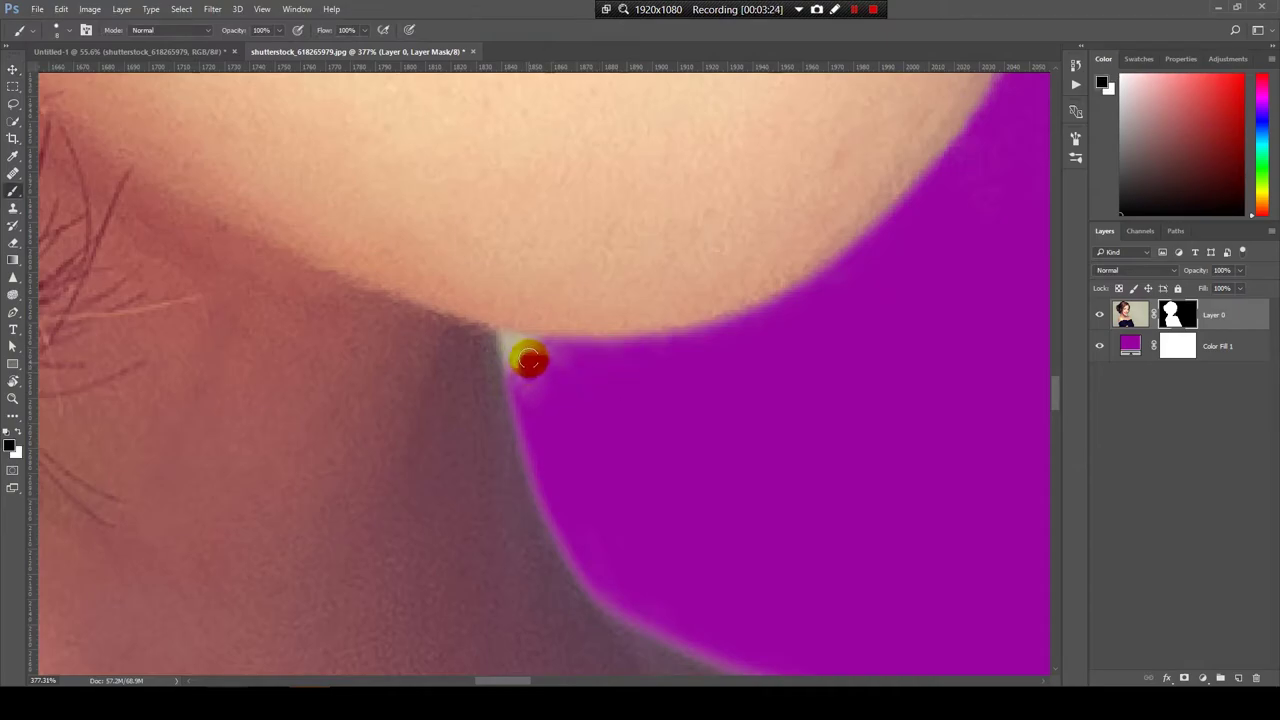
# - Paint black over the grey halo where the chin meets the neck
pyautogui.moveTo(537, 379); pyautogui.dragTo(533, 370)
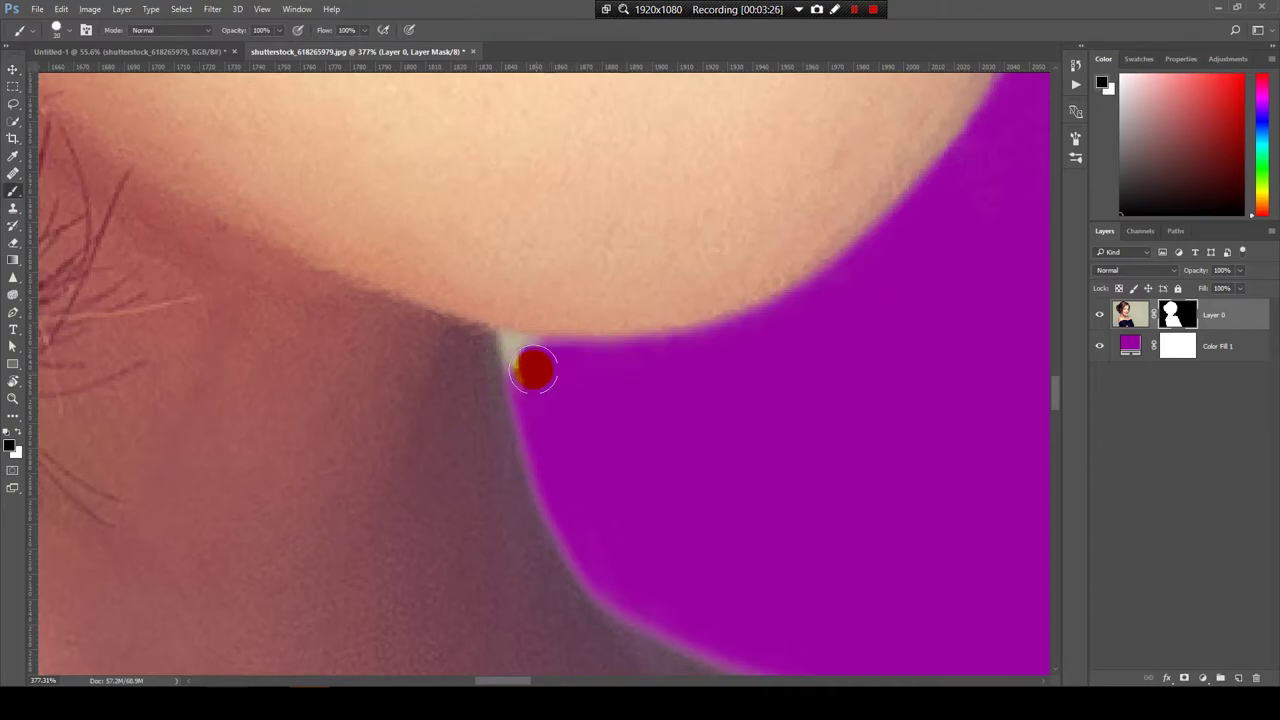
pyautogui.scroll(2, 540, 366)
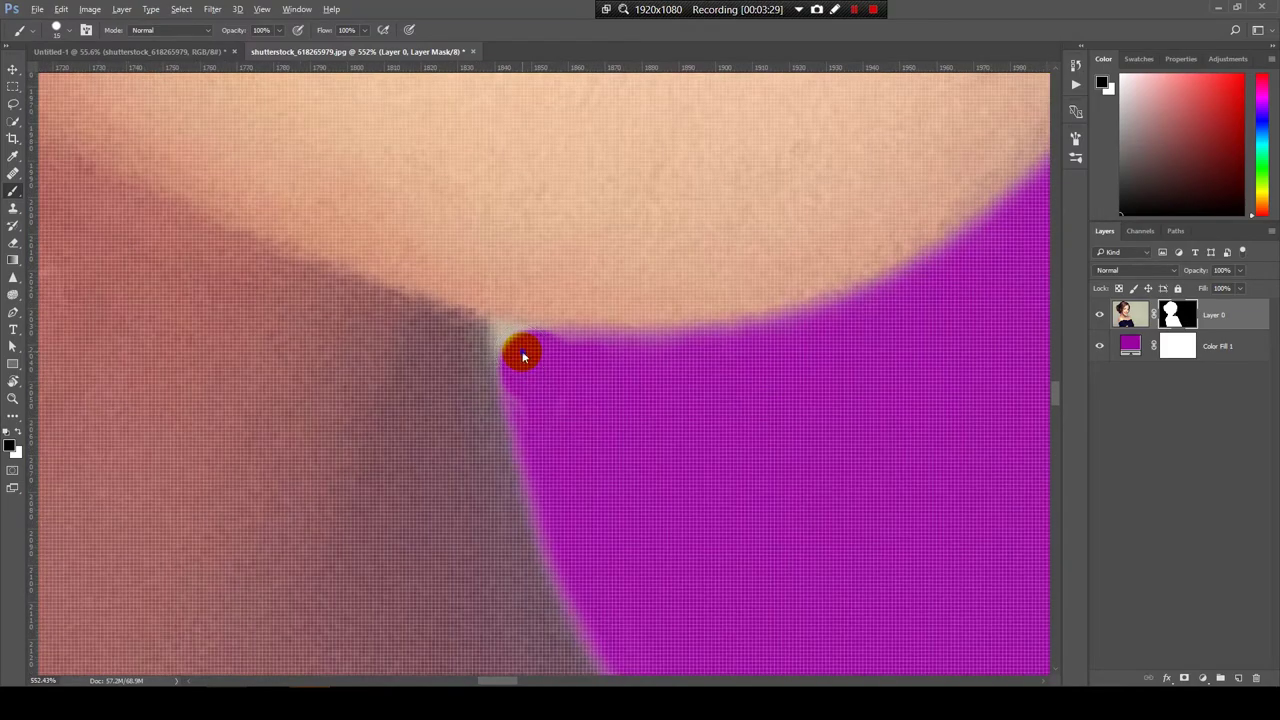
pyautogui.moveTo(523, 350)
pyautogui.mouseDown()
pyautogui.moveTo(517, 368)
pyautogui.moveTo(500, 343)
pyautogui.moveTo(548, 351)
pyautogui.mouseUp()
pyautogui.press('x')
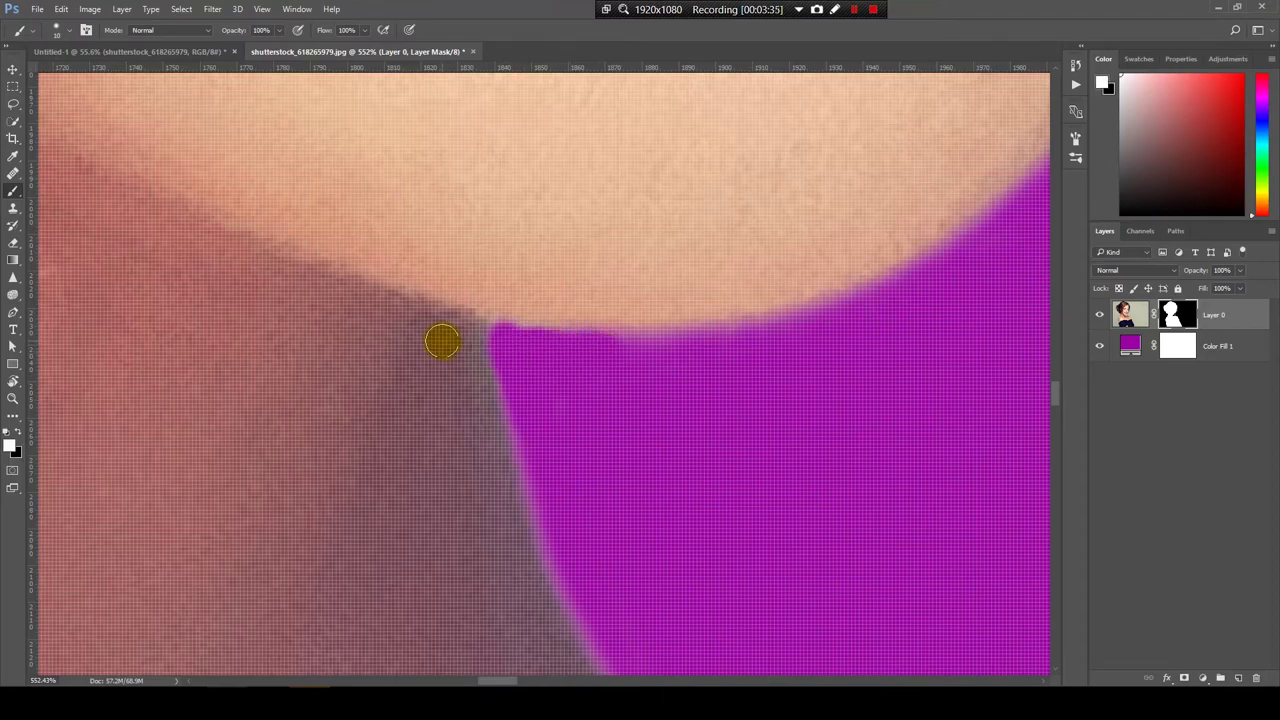
pyautogui.keyDown('alt'); pyautogui.click(652, 423); pyautogui.keyUp('alt')
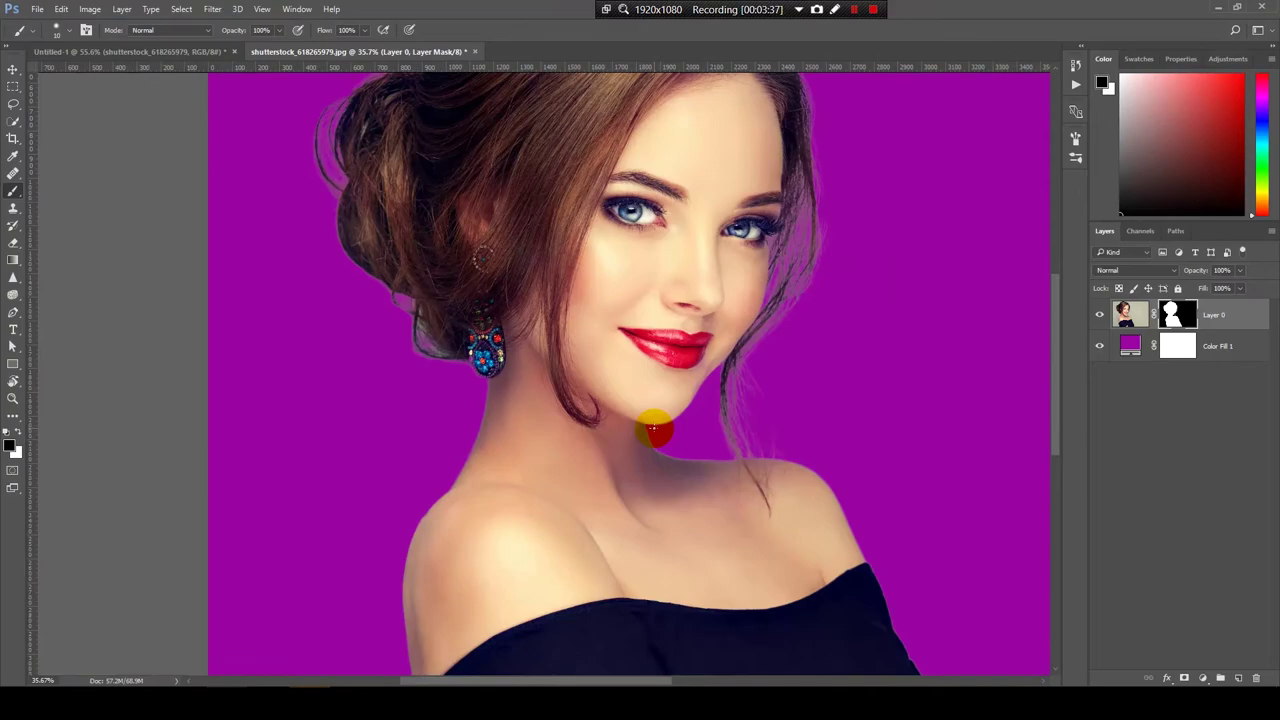
pyautogui.moveTo(655, 428); pyautogui.dragTo(652, 428)
# - Change the Color Fill 1 colour from magenta to white
pyautogui.press('v')
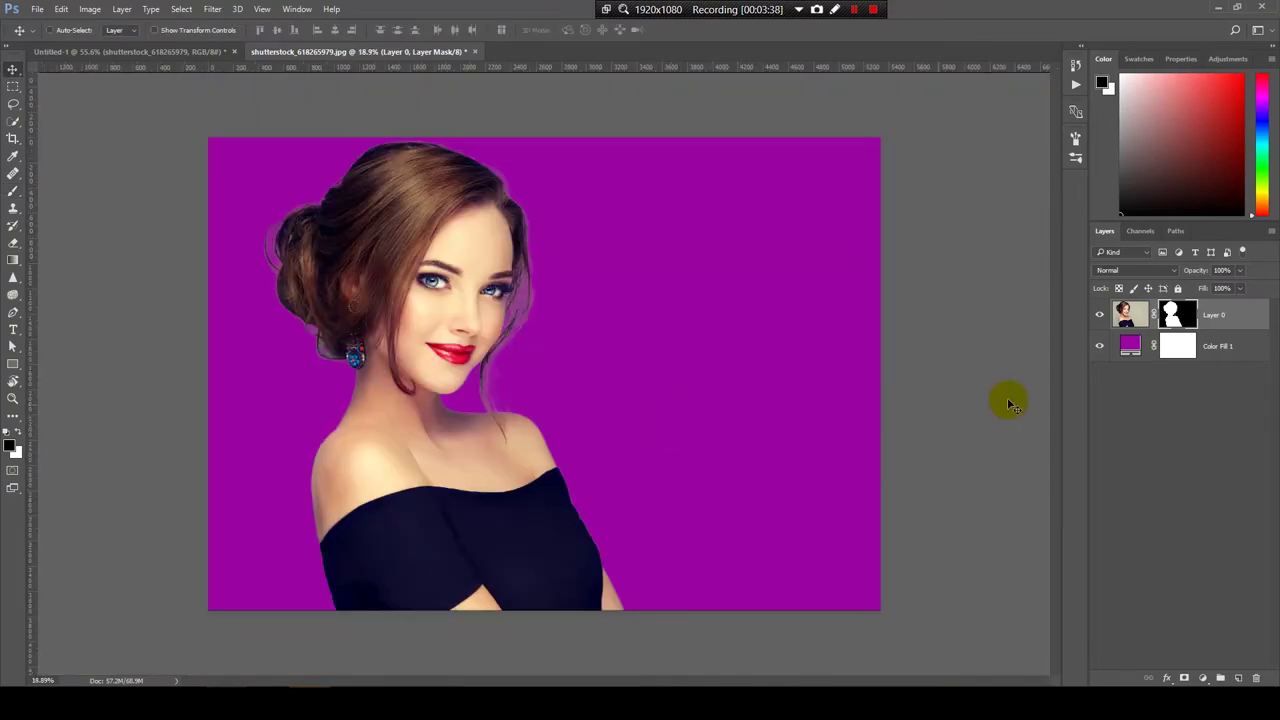
pyautogui.click(1097, 346)
pyautogui.click(1099, 349)
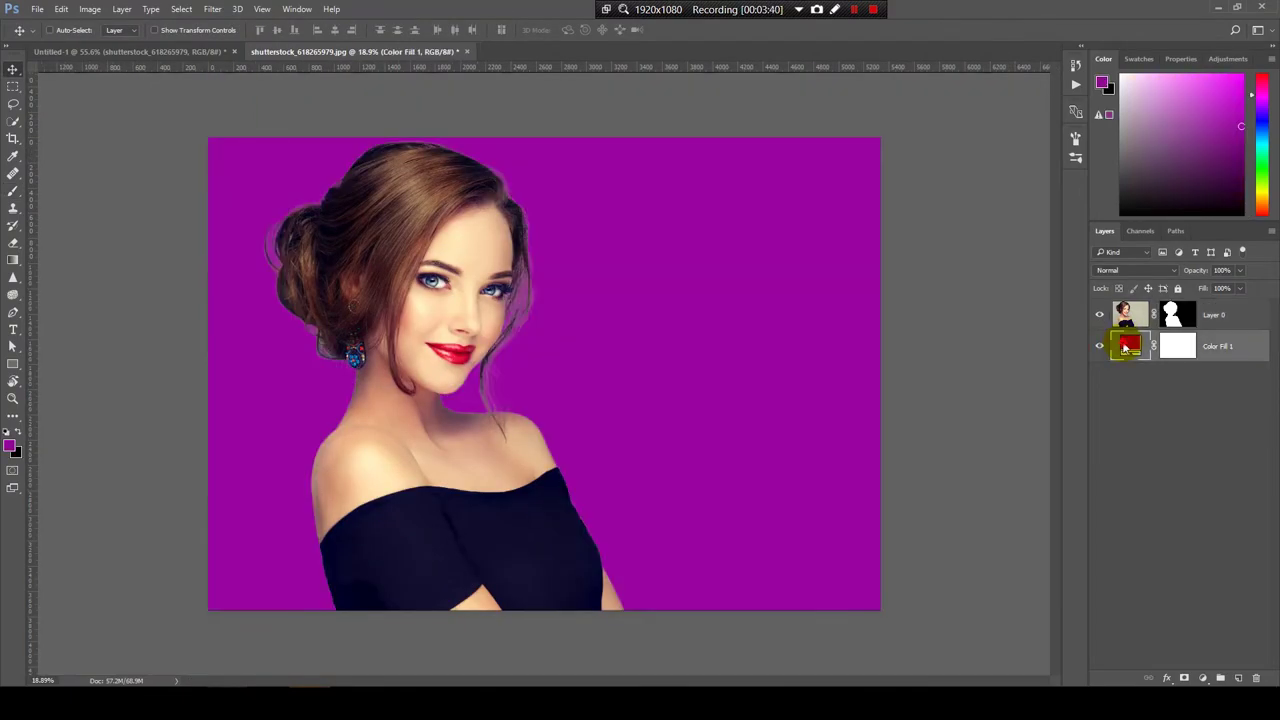
pyautogui.doubleClick(1130, 345)
pyautogui.moveTo(596, 274); pyautogui.dragTo(377, 100)
pyautogui.click(786, 178)
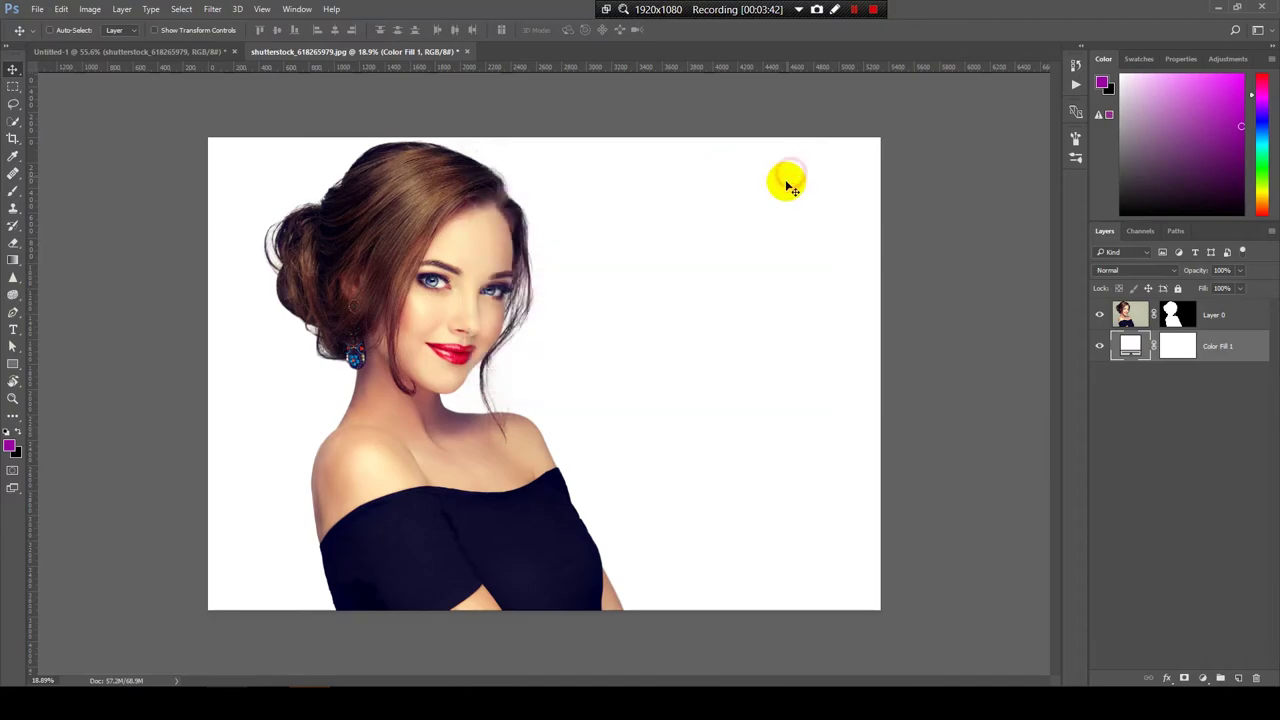